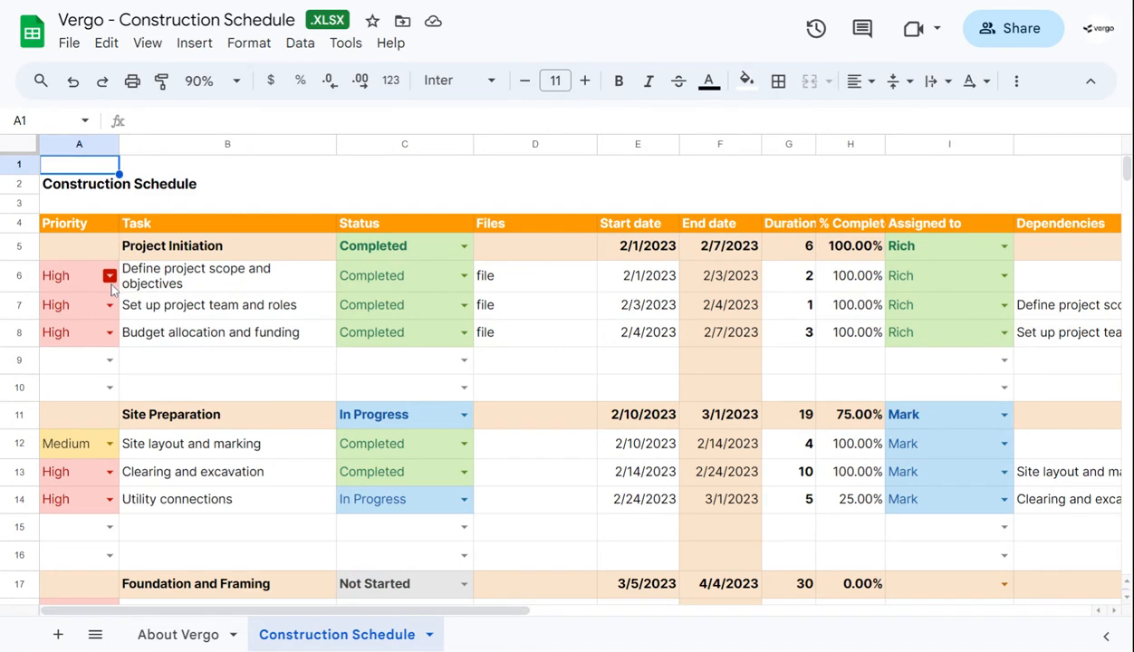
# Review the dropdown options and data validation rule behind the first task's priority, leaving them as they are
pyautogui.click(109, 275)
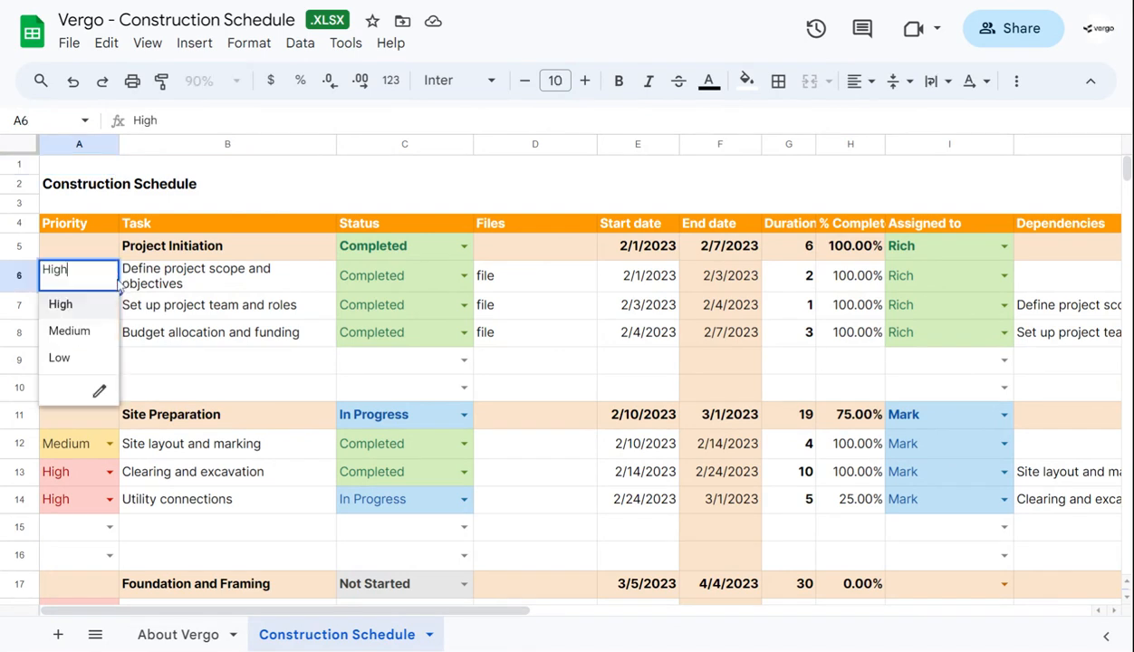
pyautogui.click(99, 395)
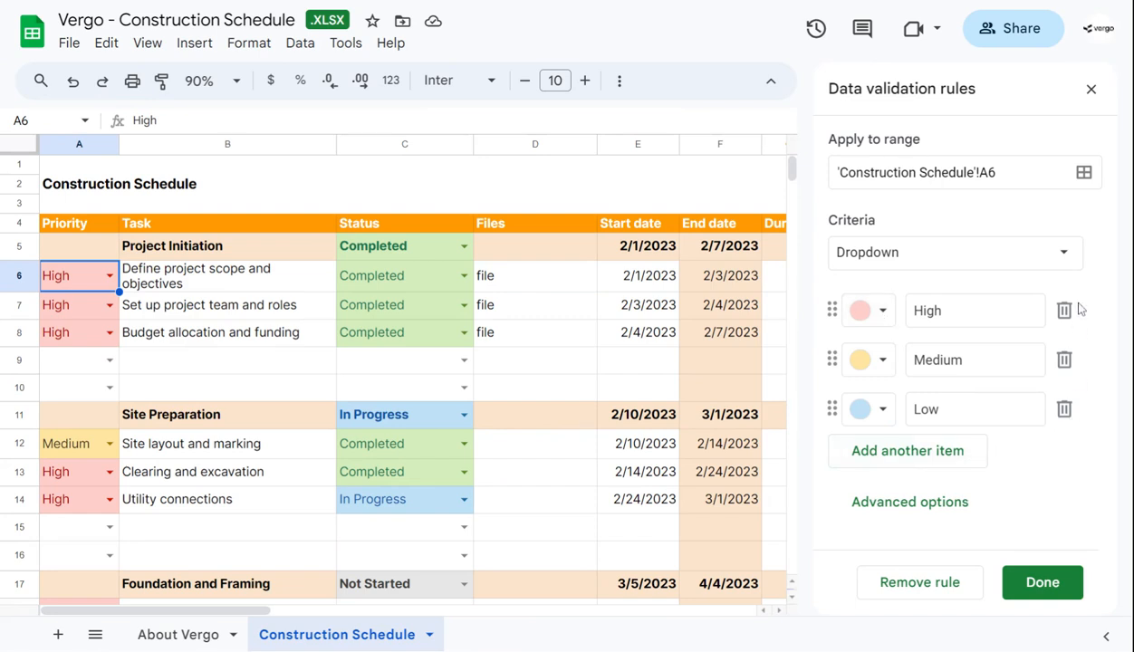
pyautogui.click(1047, 584)
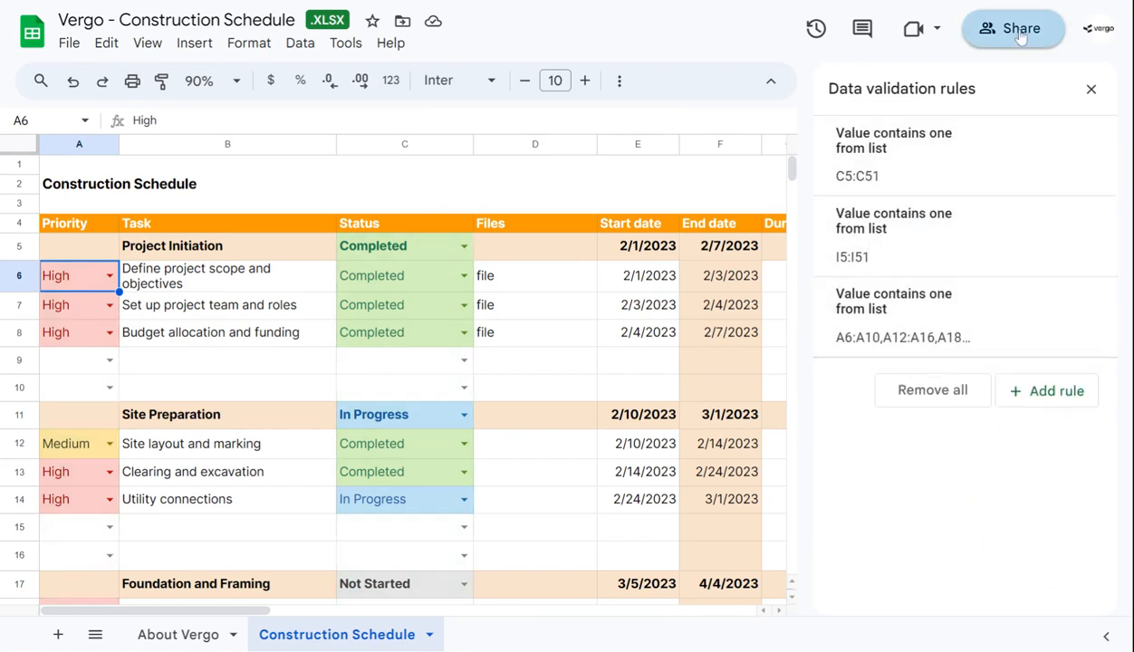
pyautogui.click(1090, 90)
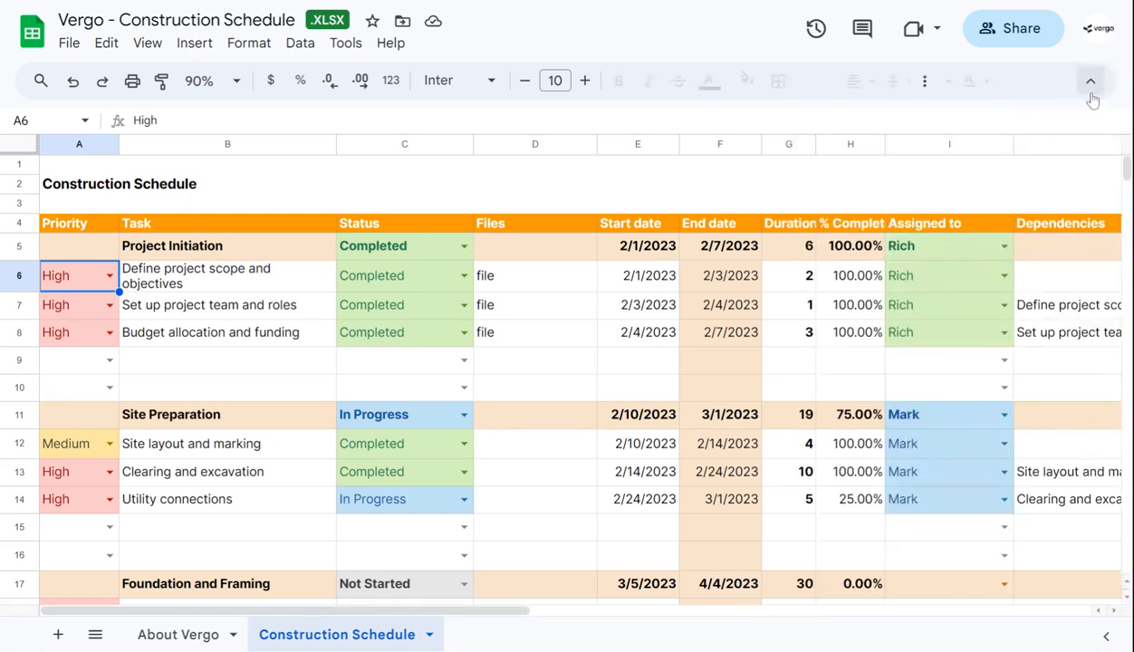
# Look through the schedule's phase headings, from Project Initiation down to Project Closeout, and return to the start of the sheet
pyautogui.click(250, 252)
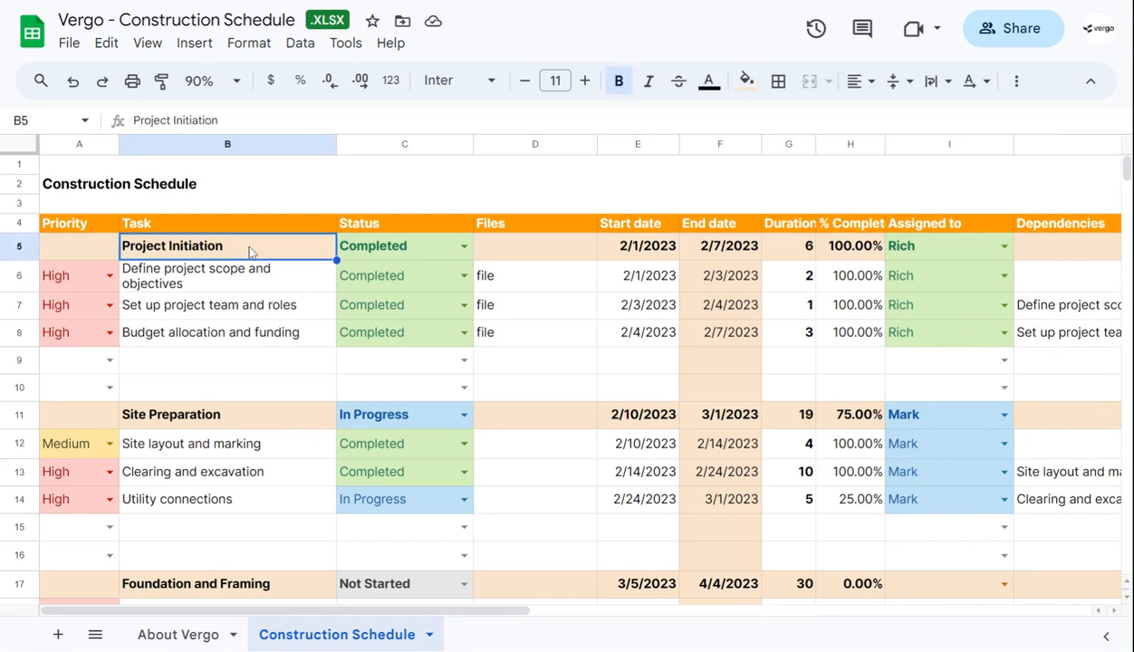
pyautogui.click(246, 415)
pyautogui.scroll(-1, 278, 399)
pyautogui.click(274, 510)
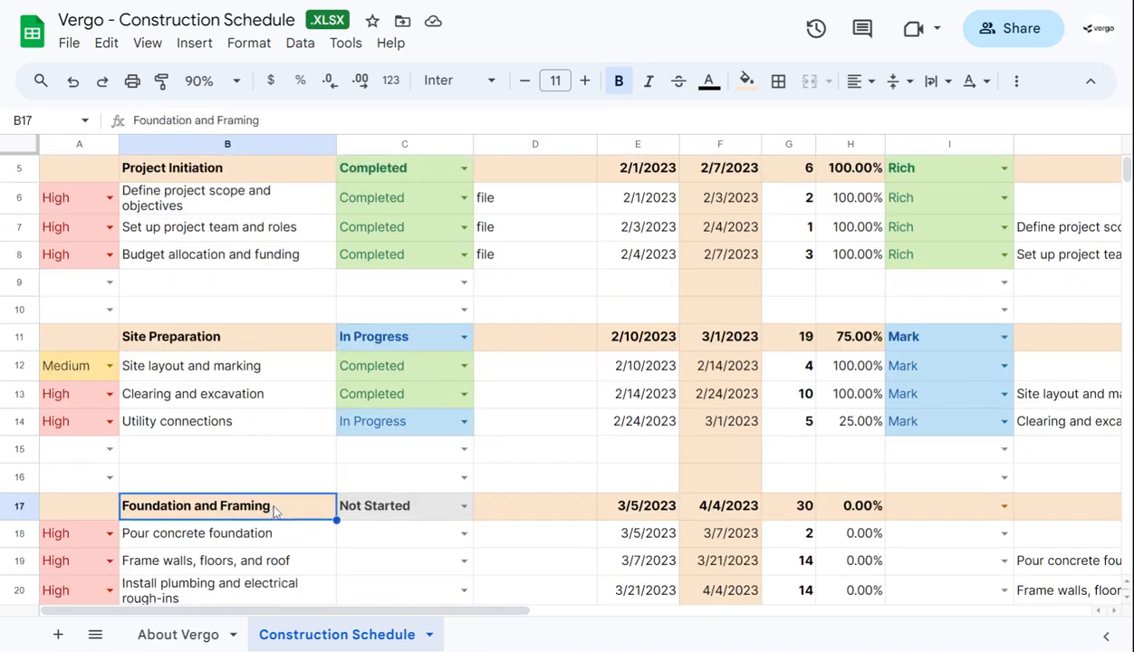
pyautogui.scroll(-3, 274, 510)
pyautogui.click(256, 445)
pyautogui.scroll(-2, 267, 455)
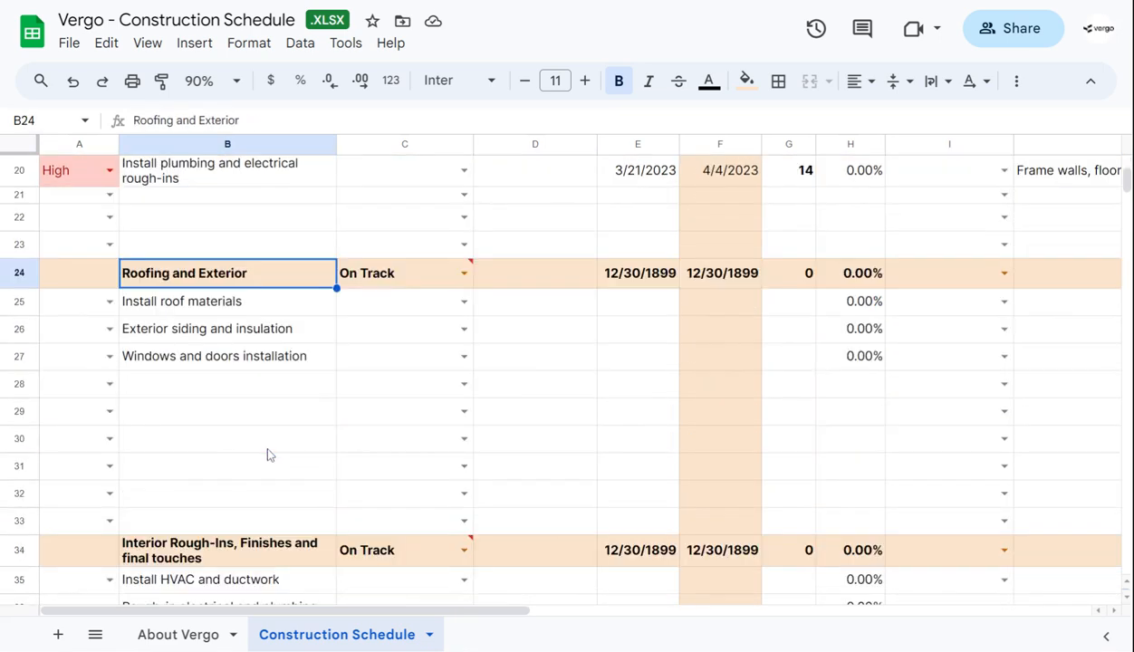
pyautogui.click(240, 551)
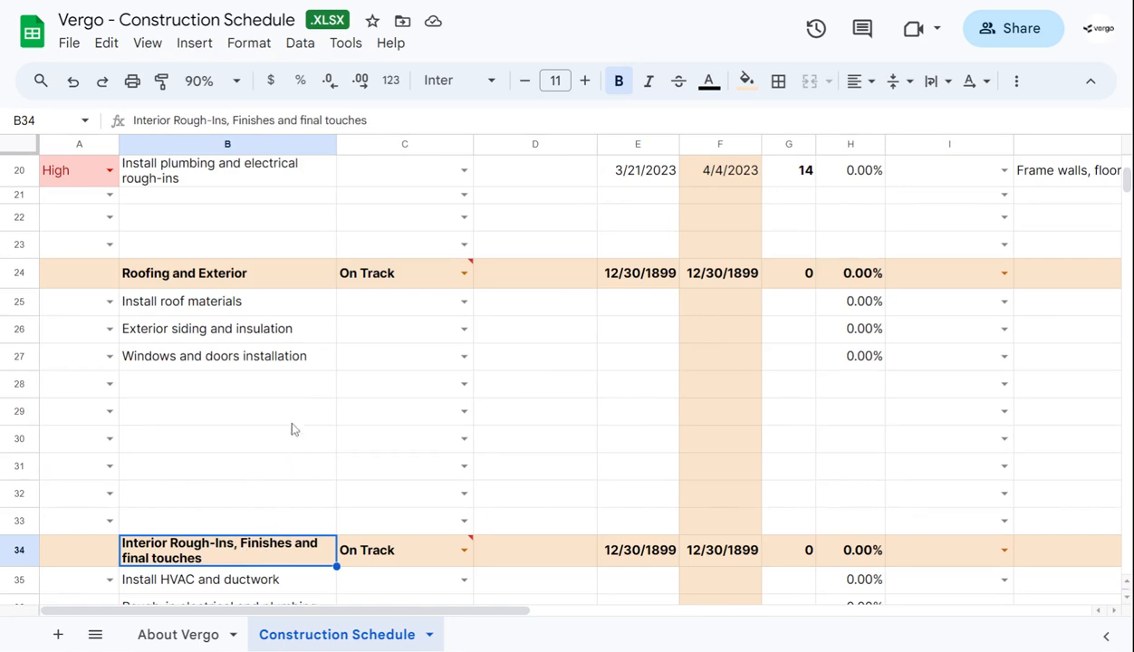
pyautogui.scroll(-2, 291, 431)
pyautogui.scroll(-1, 291, 427)
pyautogui.click(261, 533)
pyautogui.scroll(-3, 261, 533)
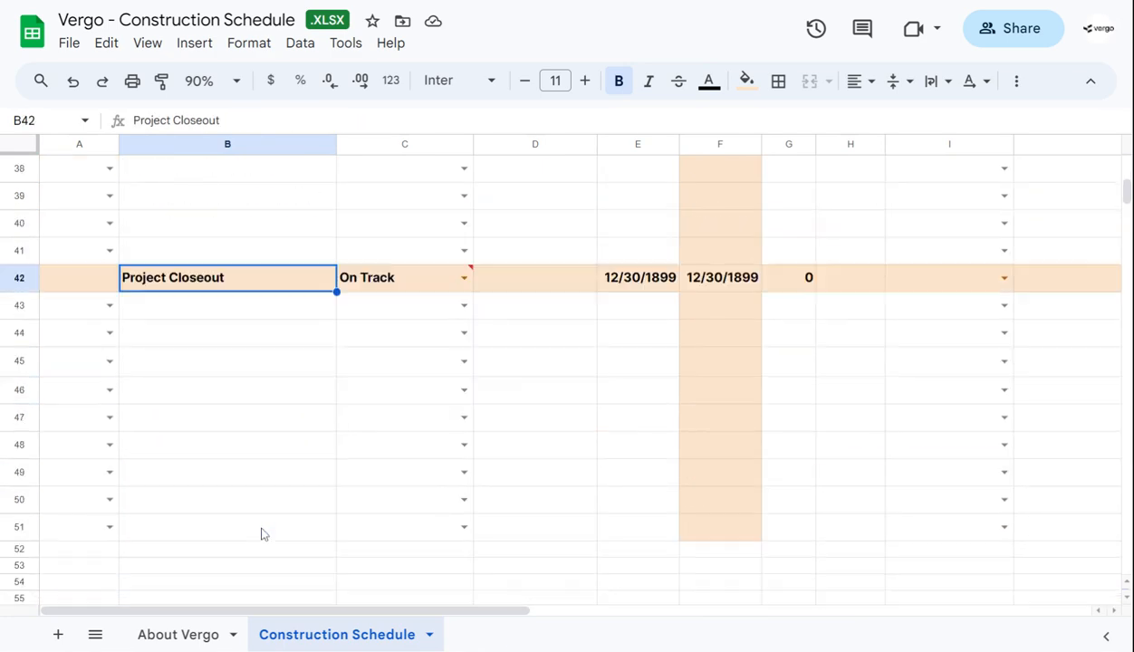
pyautogui.scroll(12, 261, 534)
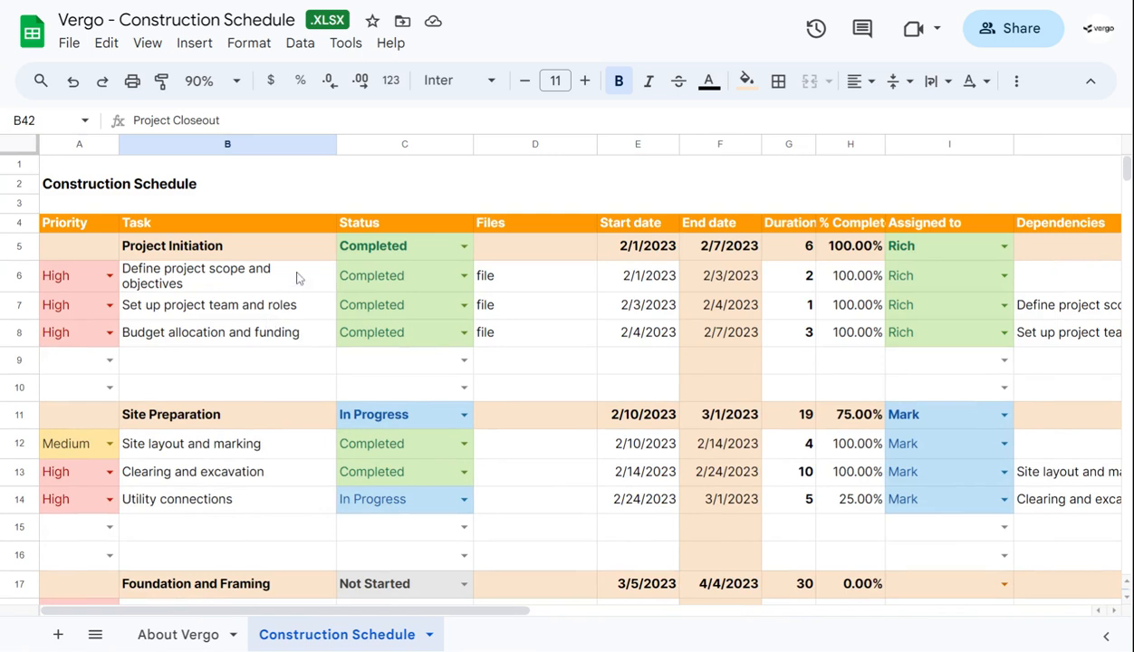
# Change the colour of the Not Started option in the Status dropdown to light purple and close the validation rules
pyautogui.click(462, 246)
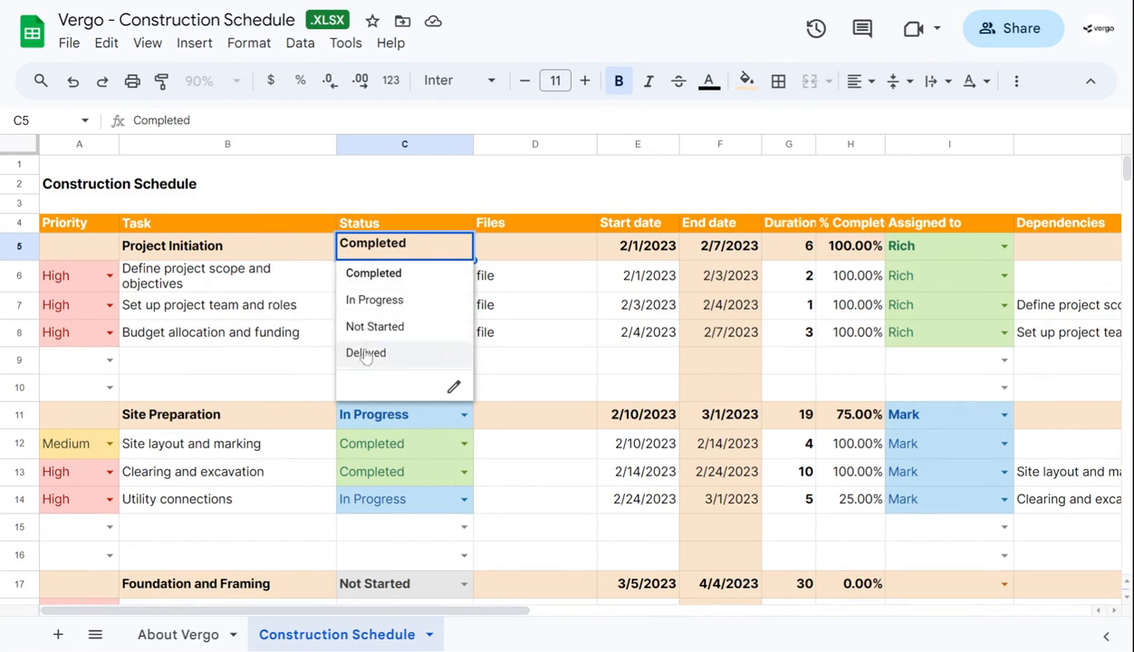
pyautogui.click(453, 390)
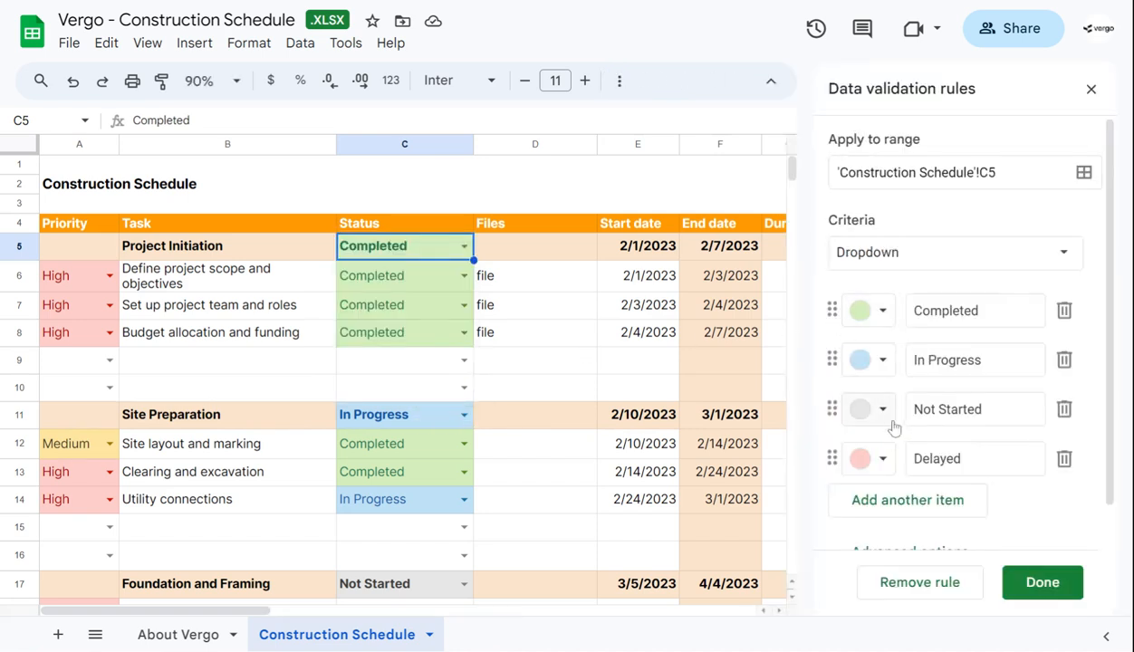
pyautogui.click(884, 410)
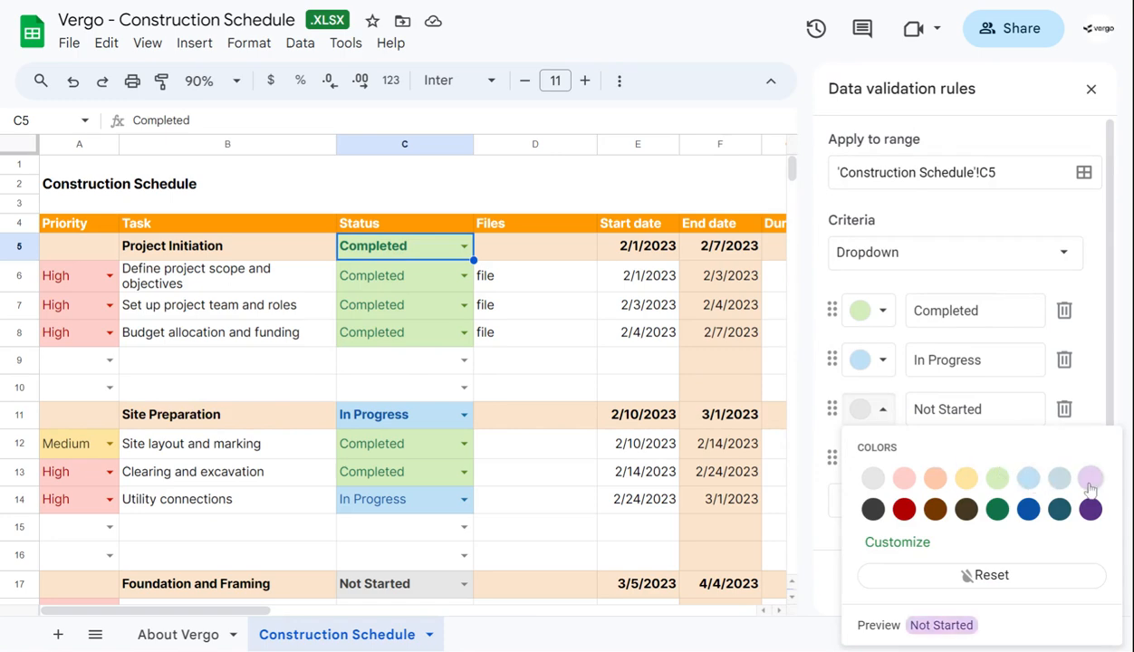
pyautogui.click(1090, 480)
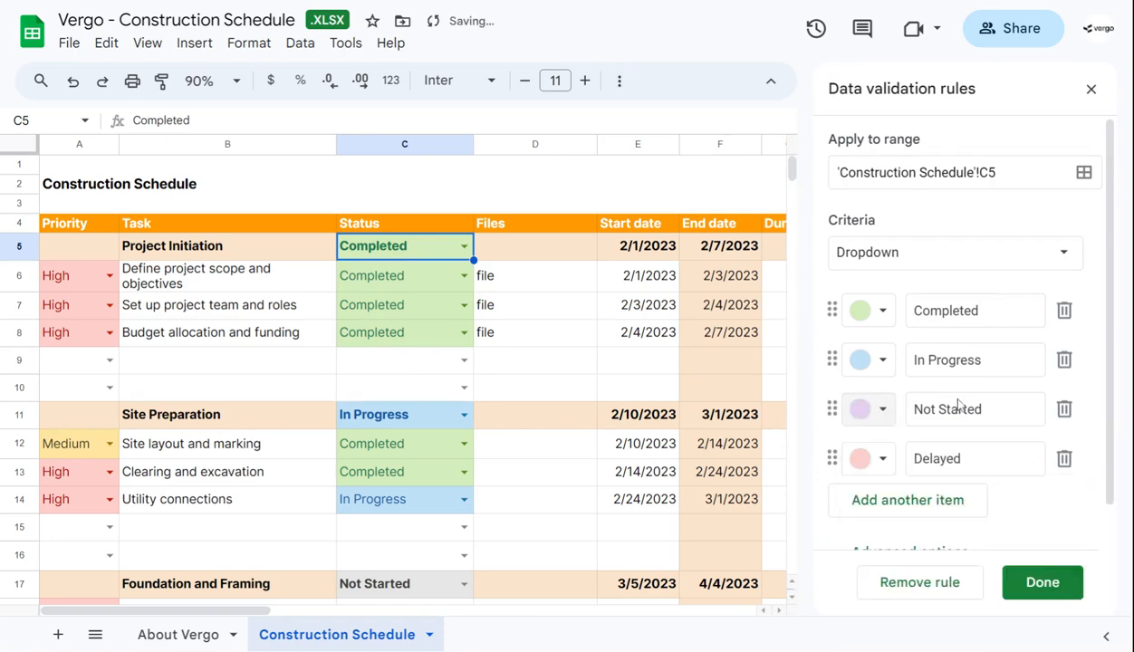
pyautogui.click(1038, 583)
pyautogui.click(805, 366)
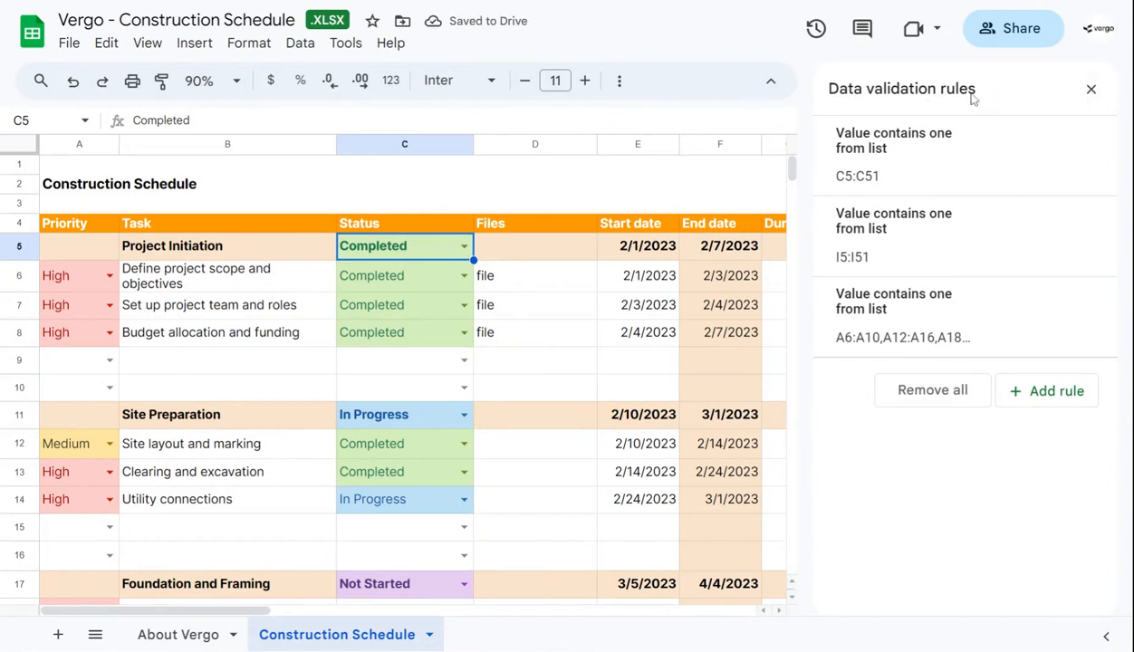
pyautogui.click(1092, 92)
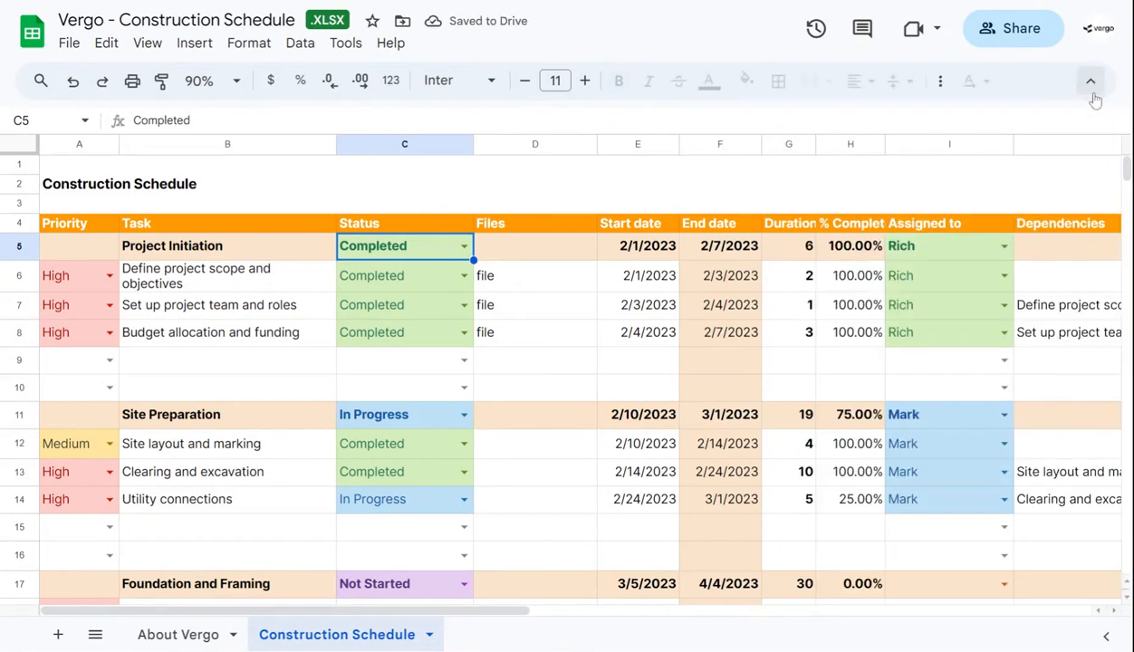
# Examine the first task's file, start date and duration cells, and the start date formula of the Project Initiation phase
pyautogui.click(543, 281)
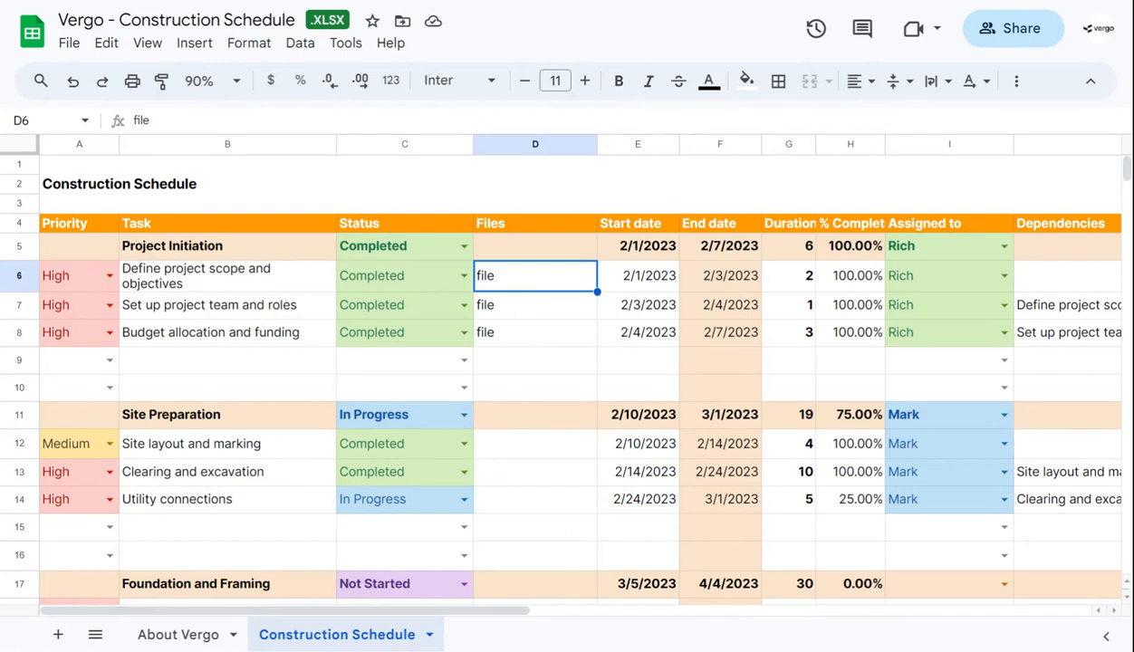
pyautogui.click(630, 282)
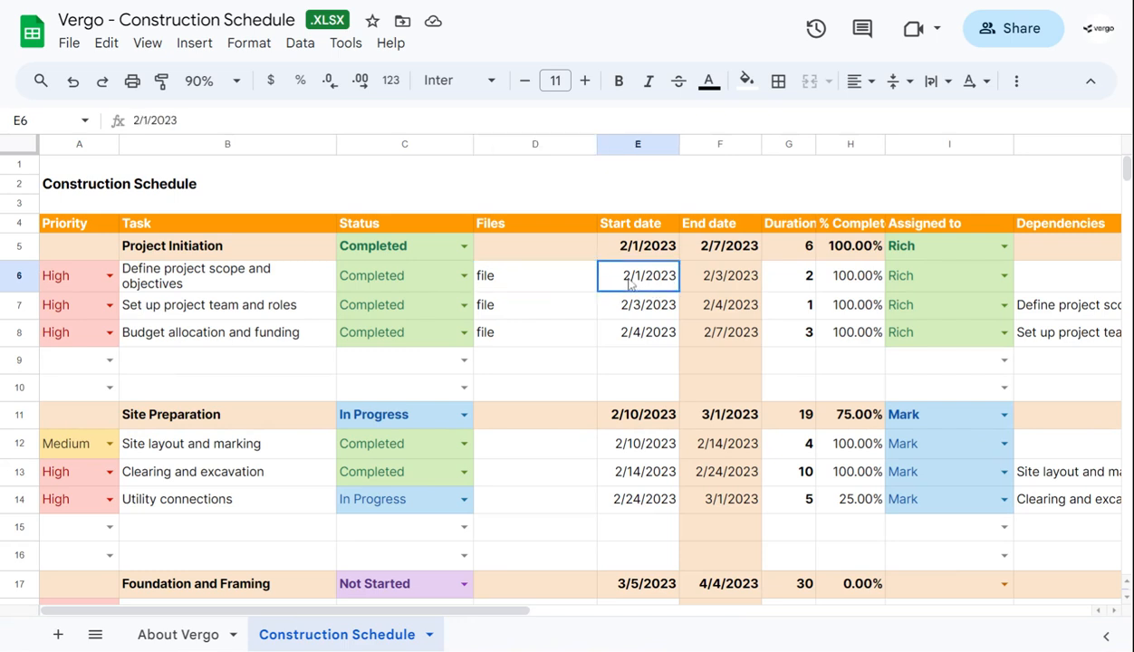
pyautogui.click(796, 279)
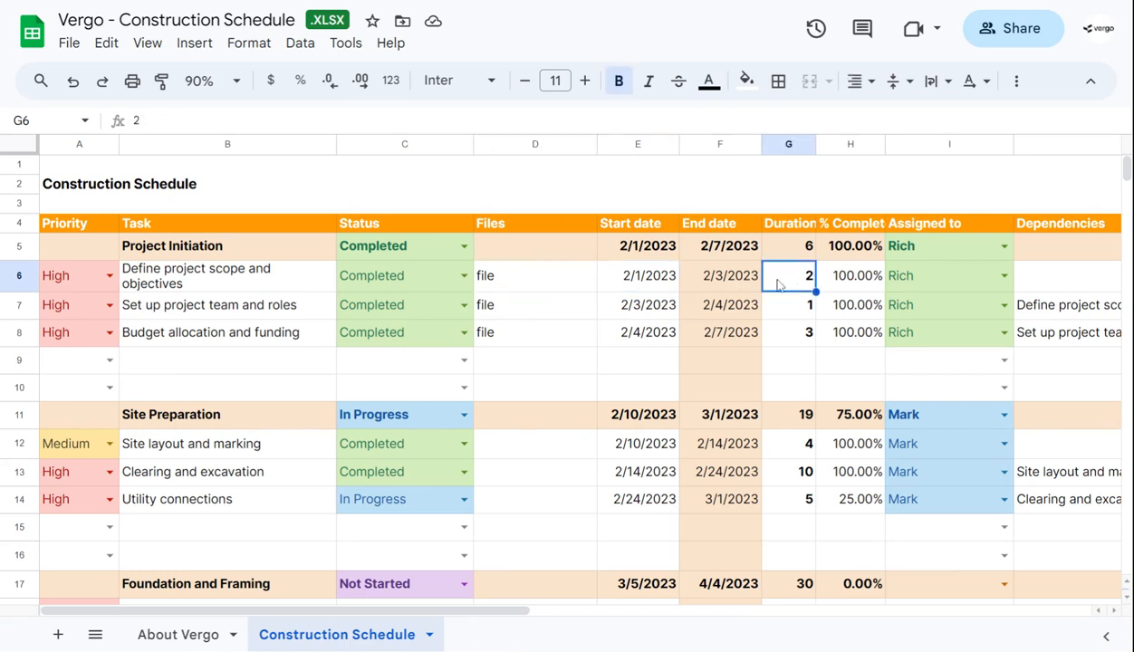
pyautogui.click(664, 283)
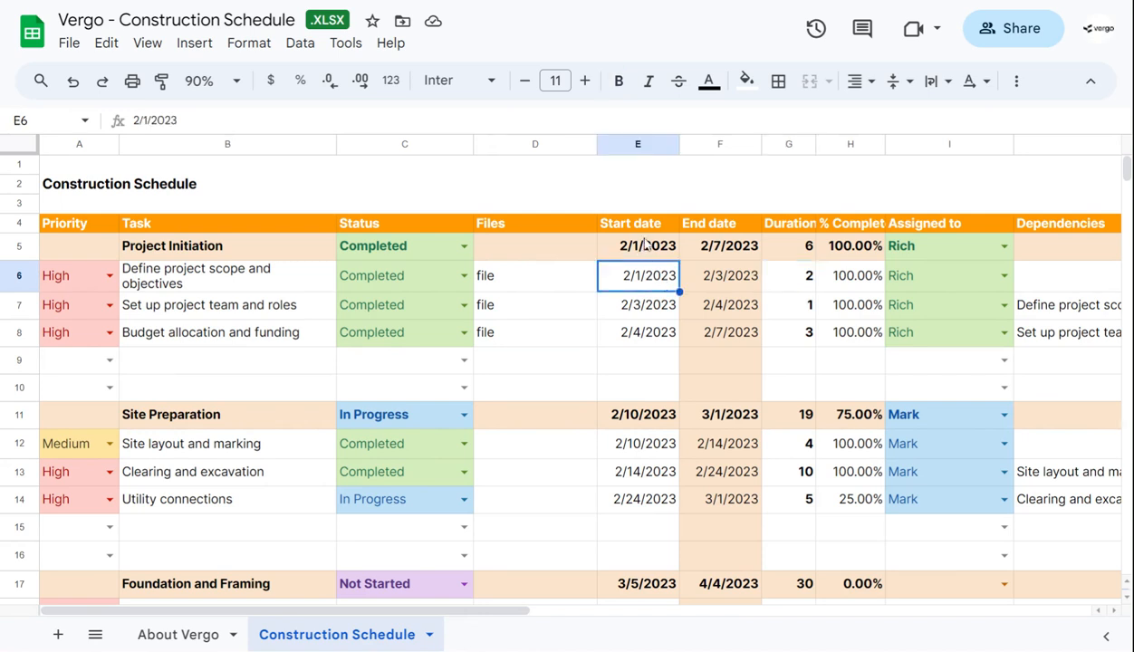
pyautogui.click(645, 245)
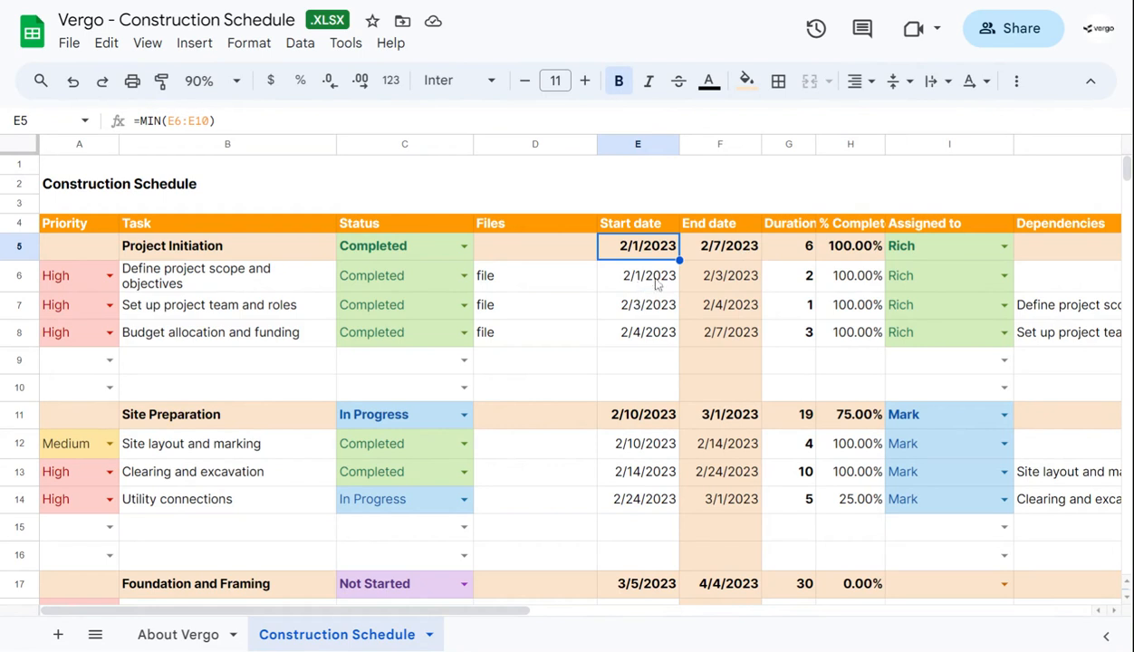
# Set the duration of "Define project scope and objectives" to 3 and inspect its end date formula
pyautogui.click(793, 288)
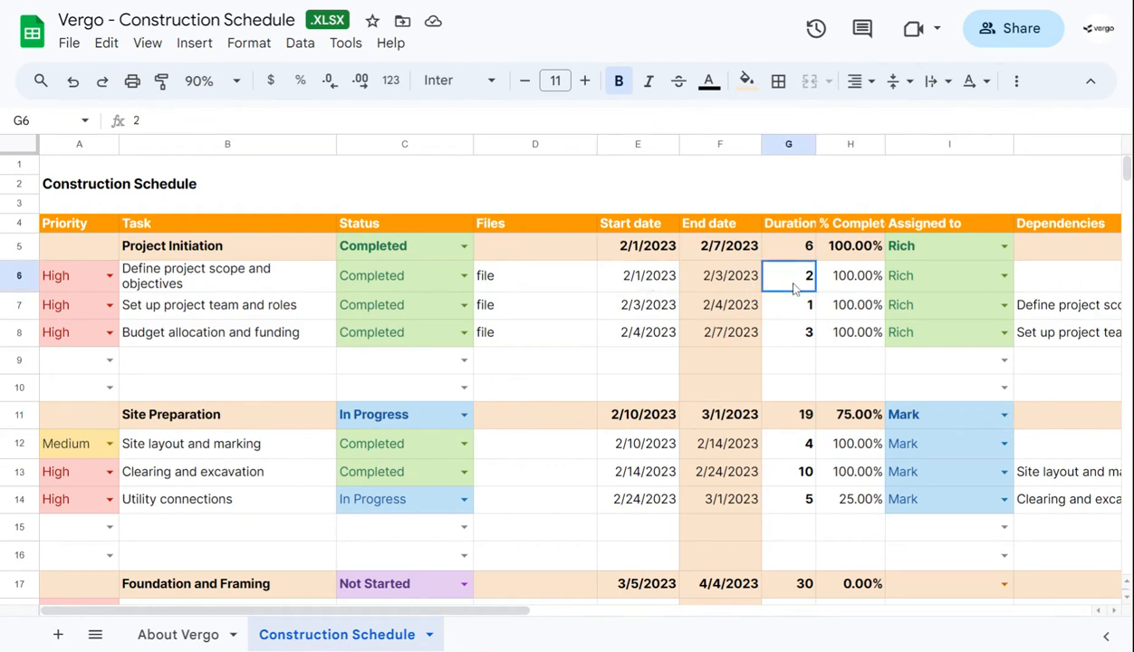
pyautogui.write('3')
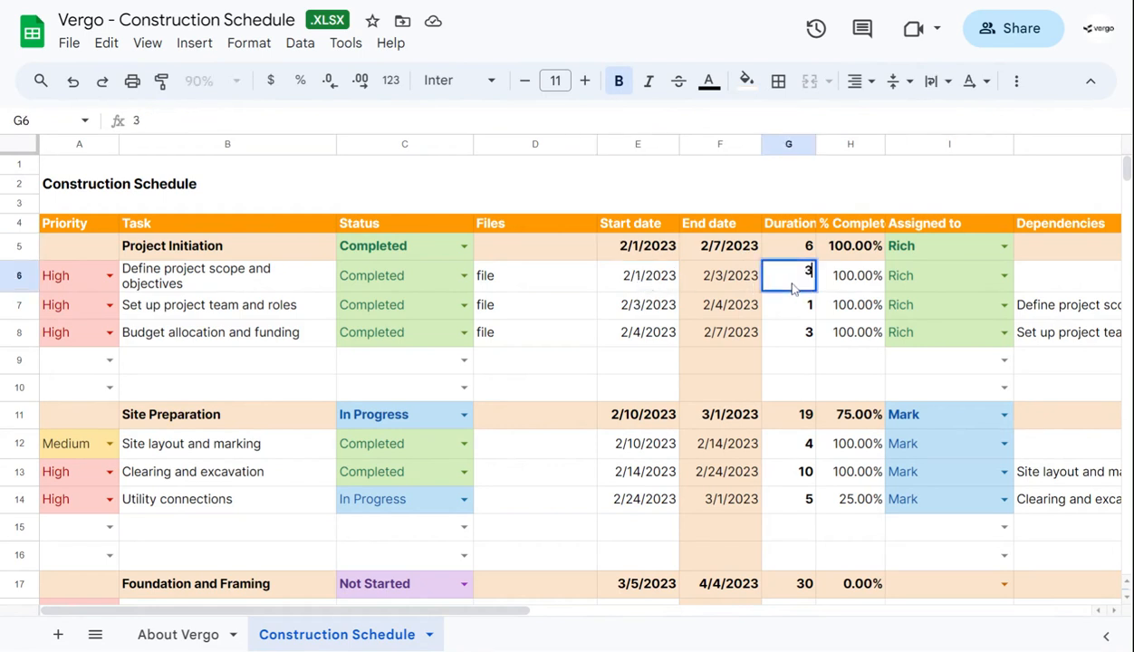
pyautogui.press('Return')
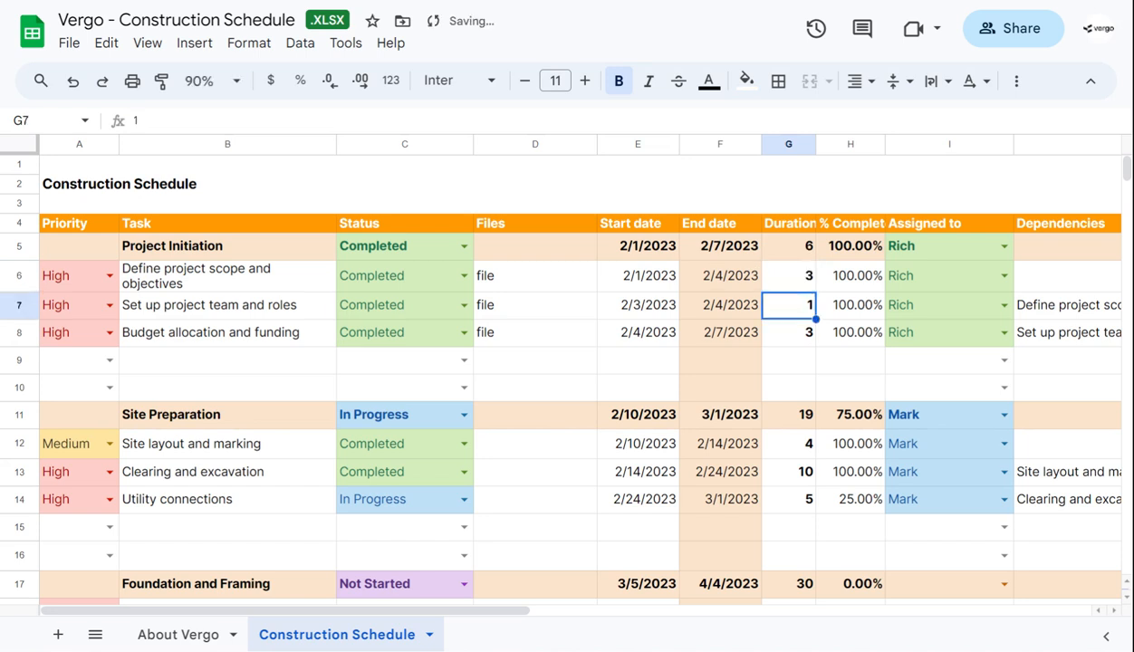
pyautogui.click(741, 282)
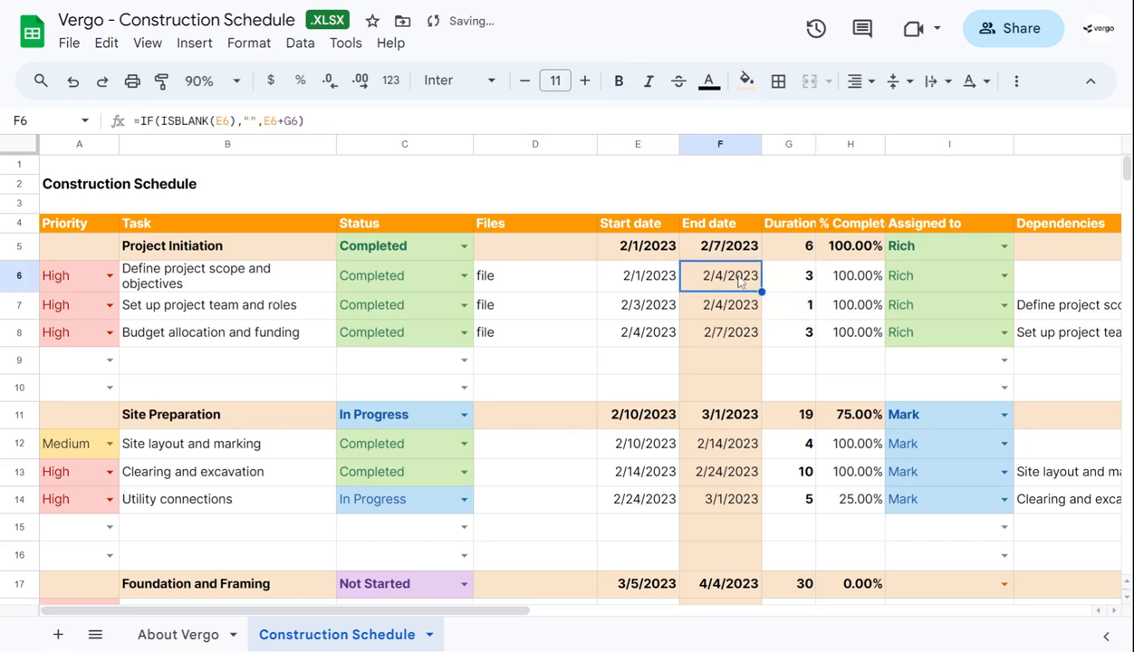
# Set the duration of "Define project scope and objectives" back to 2
pyautogui.click(801, 282)
pyautogui.write('2')
pyautogui.press('Return')
pyautogui.press('Down')
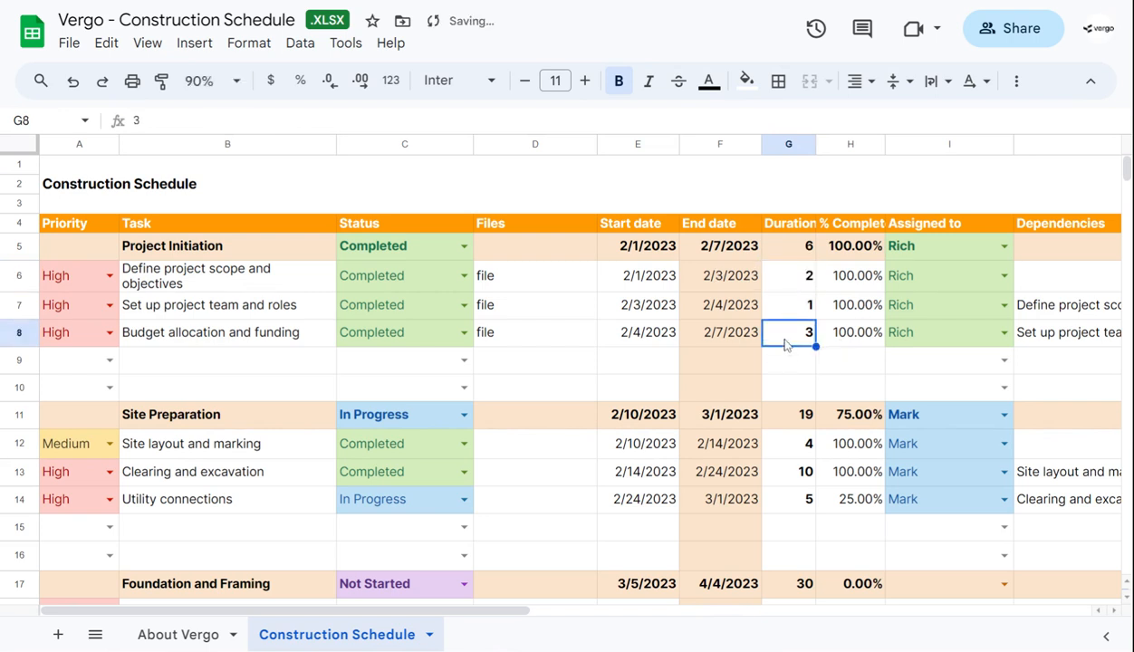
# Set the duration of "Budget allocation and funding" to 5 and check the Project Initiation phase's end date and duration formulas
pyautogui.click(722, 256)
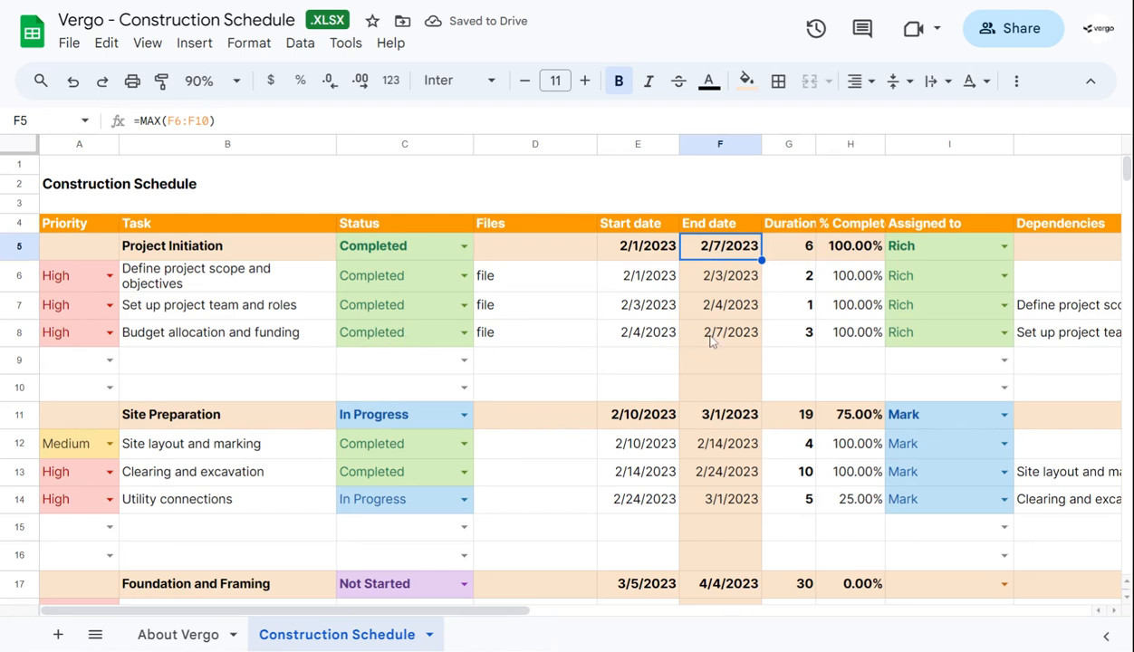
pyautogui.click(799, 342)
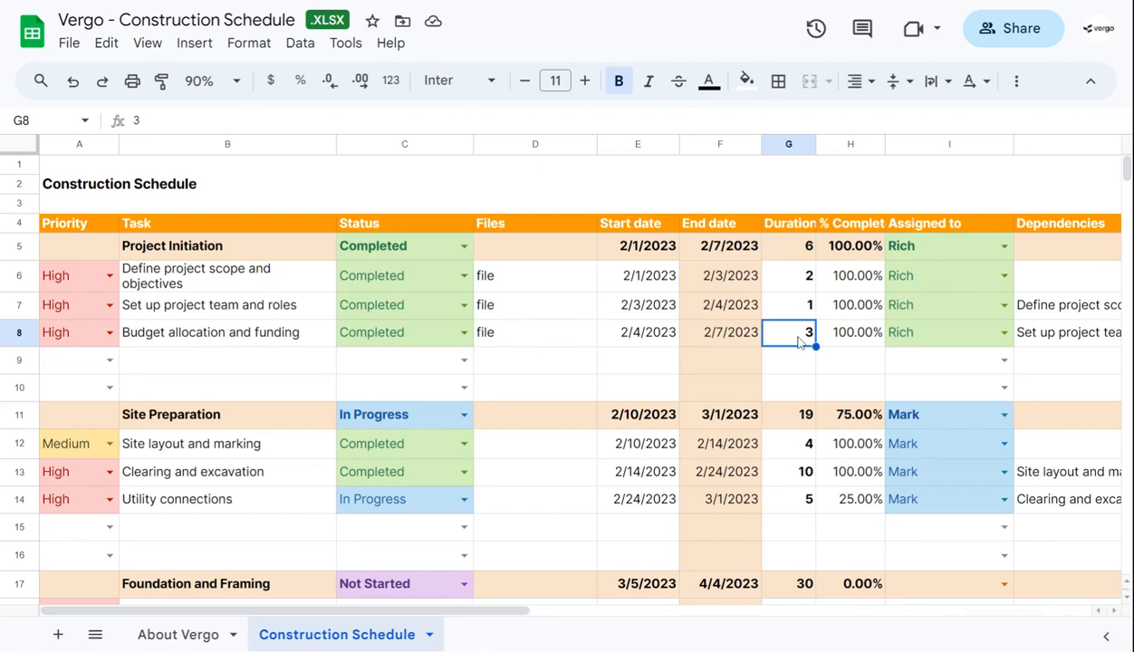
pyautogui.write('5')
pyautogui.press('Return')
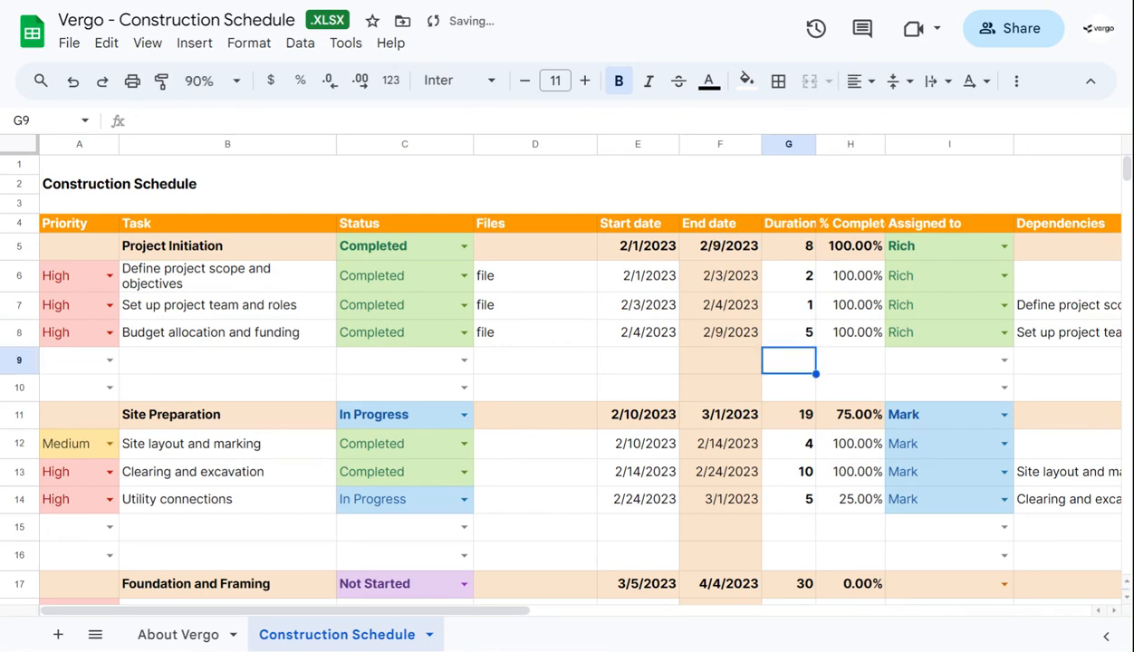
pyautogui.click(781, 256)
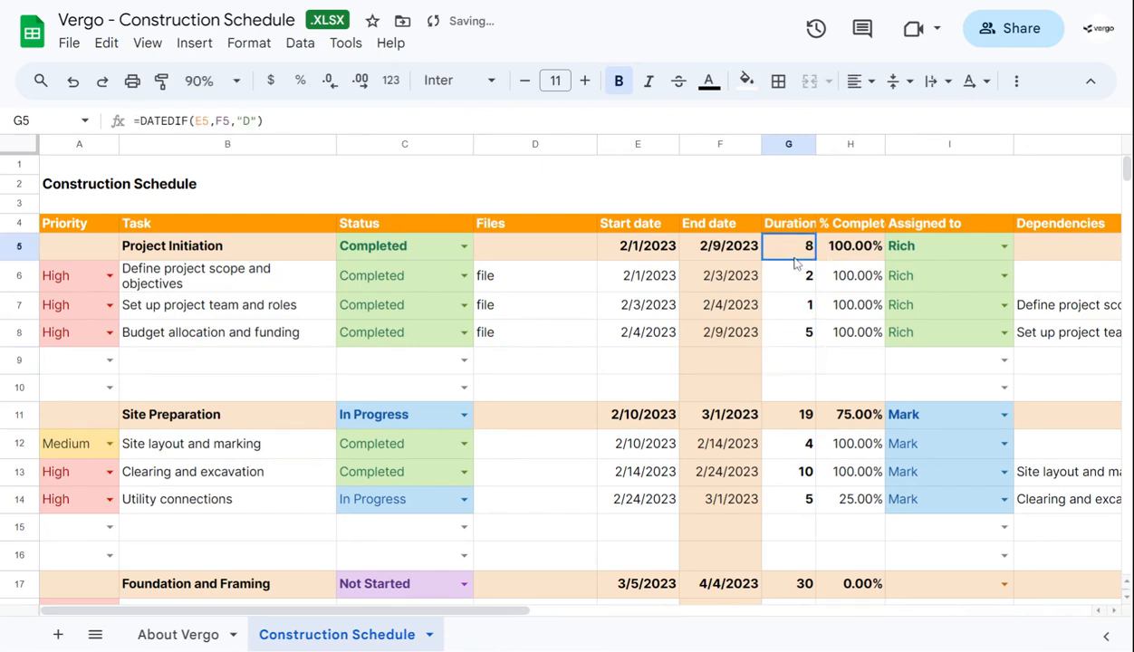
pyautogui.click(715, 257)
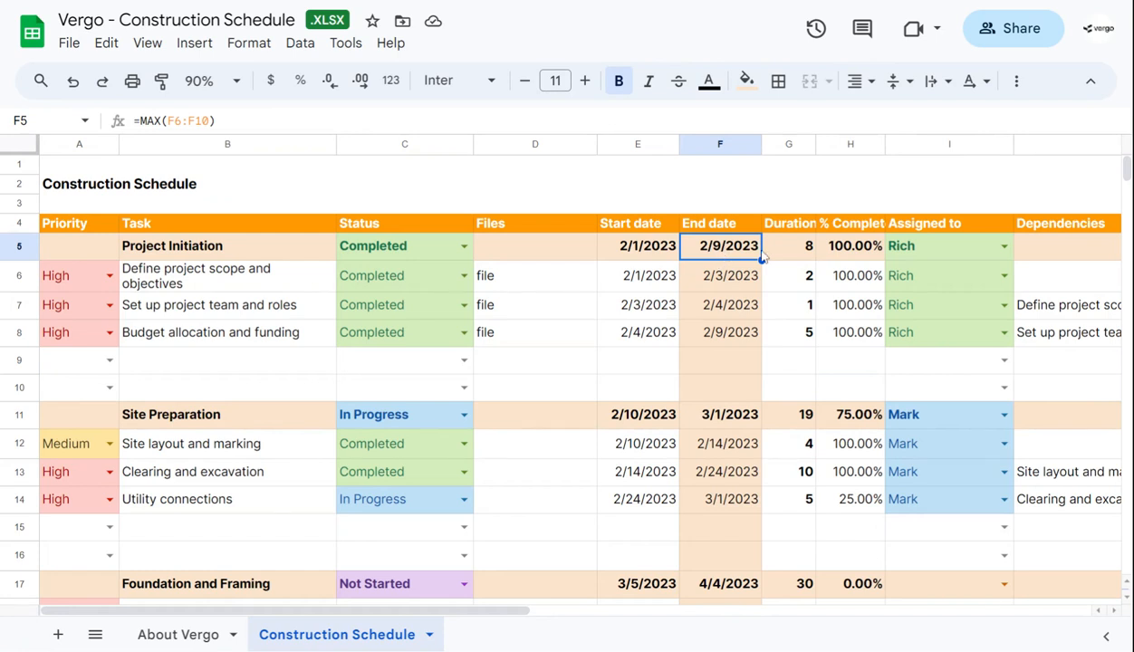
# Set the duration of "Budget allocation and funding" to 2
pyautogui.click(808, 334)
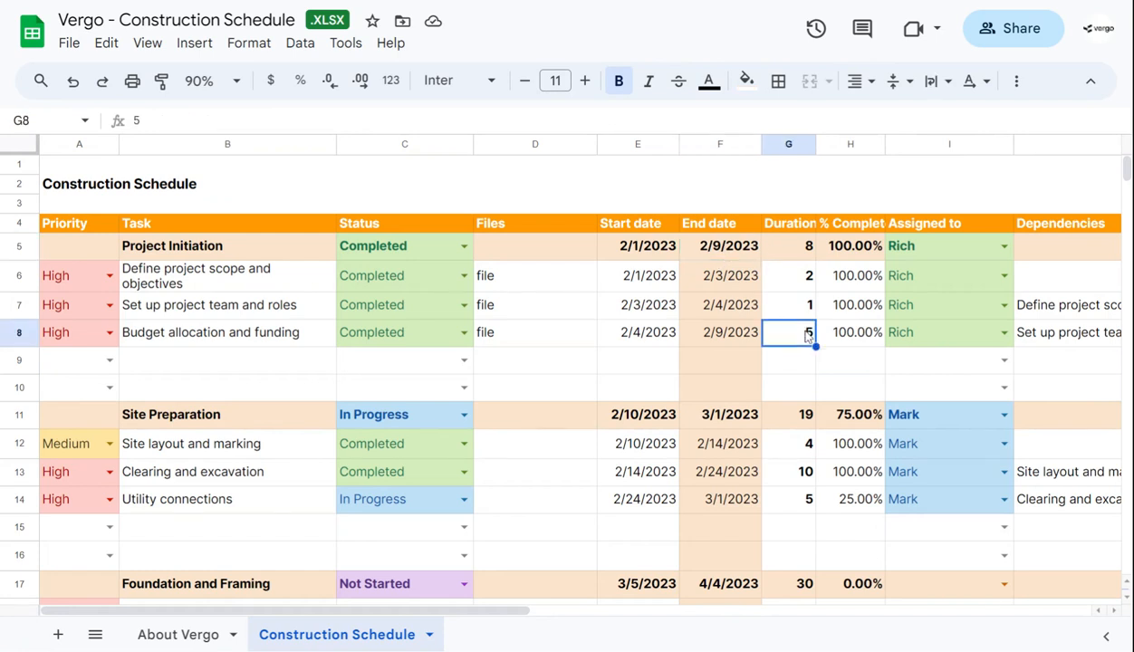
pyautogui.write('2')
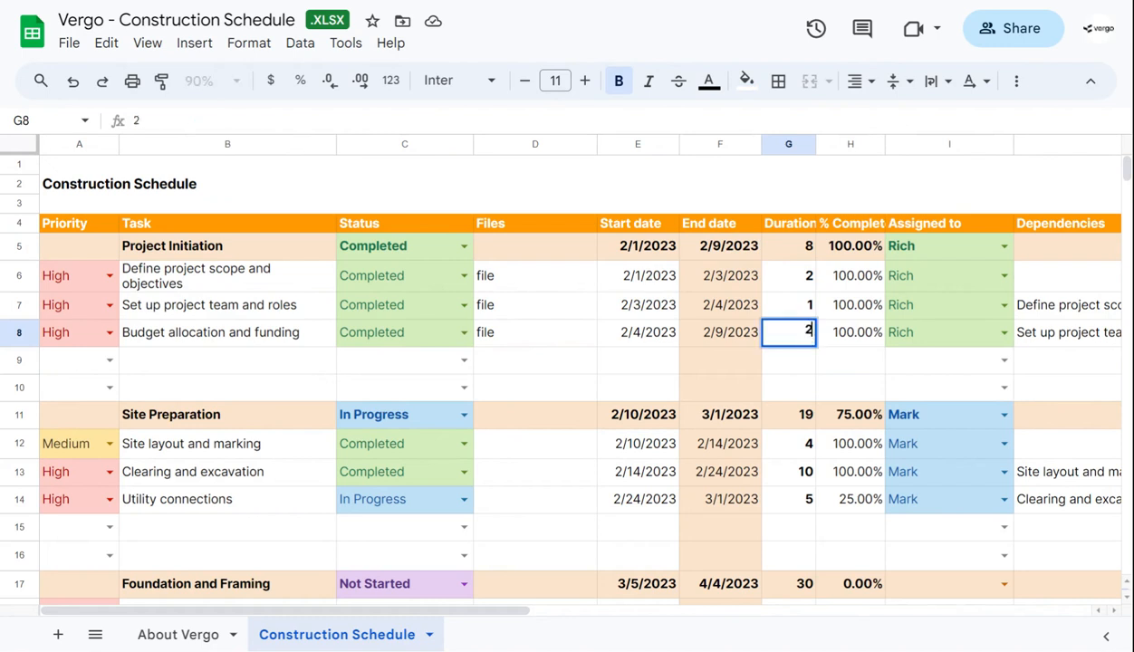
pyautogui.press('Return')
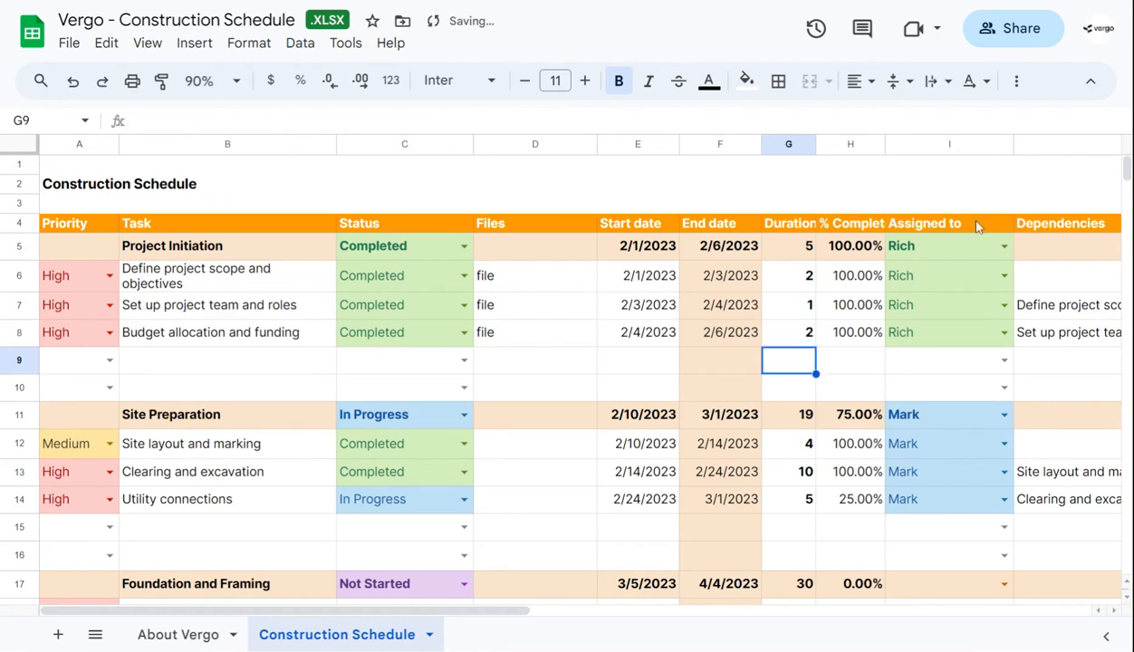
# Inspect the Project Initiation phase's completion formula and set the completion of "Budget allocation and funding" to 50%
pyautogui.click(863, 253)
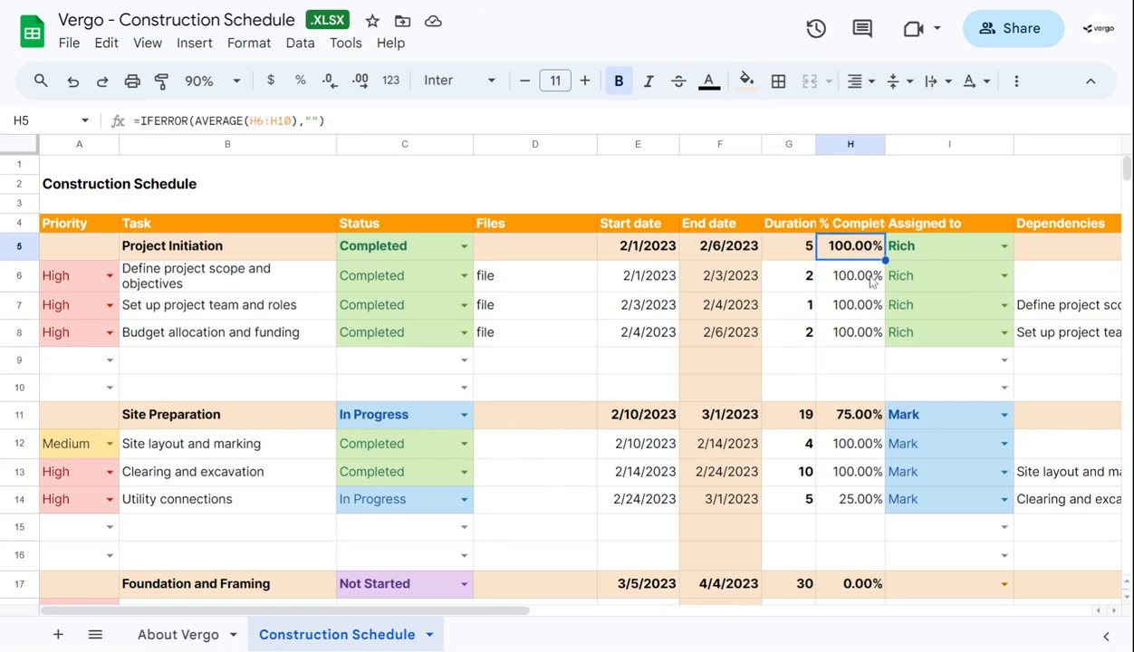
pyautogui.click(852, 337)
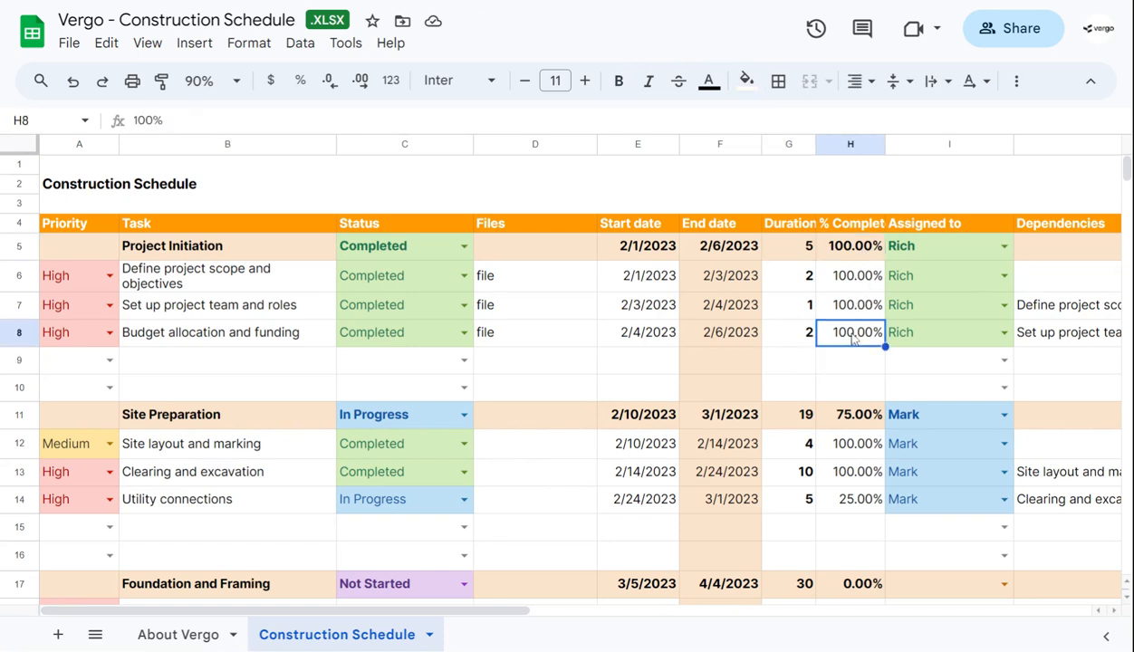
pyautogui.press('BackSpace')
pyautogui.write('50')
pyautogui.press('Return')
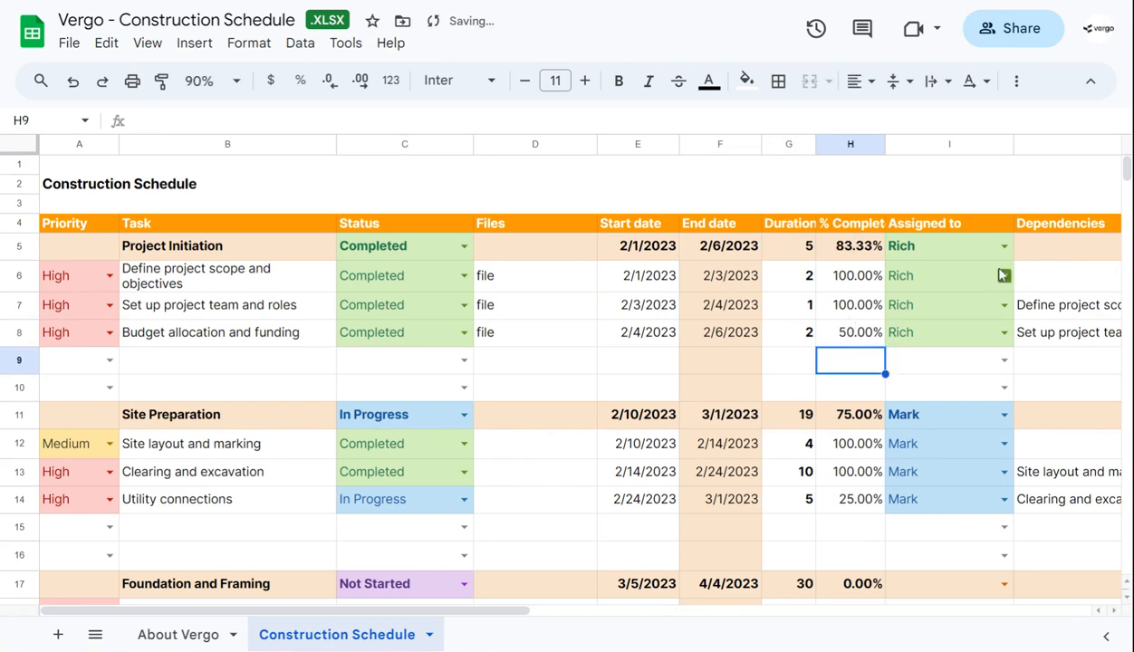
# Set the completion of "Budget allocation and funding" back to 100%
pyautogui.click(859, 333)
pyautogui.write('100%')
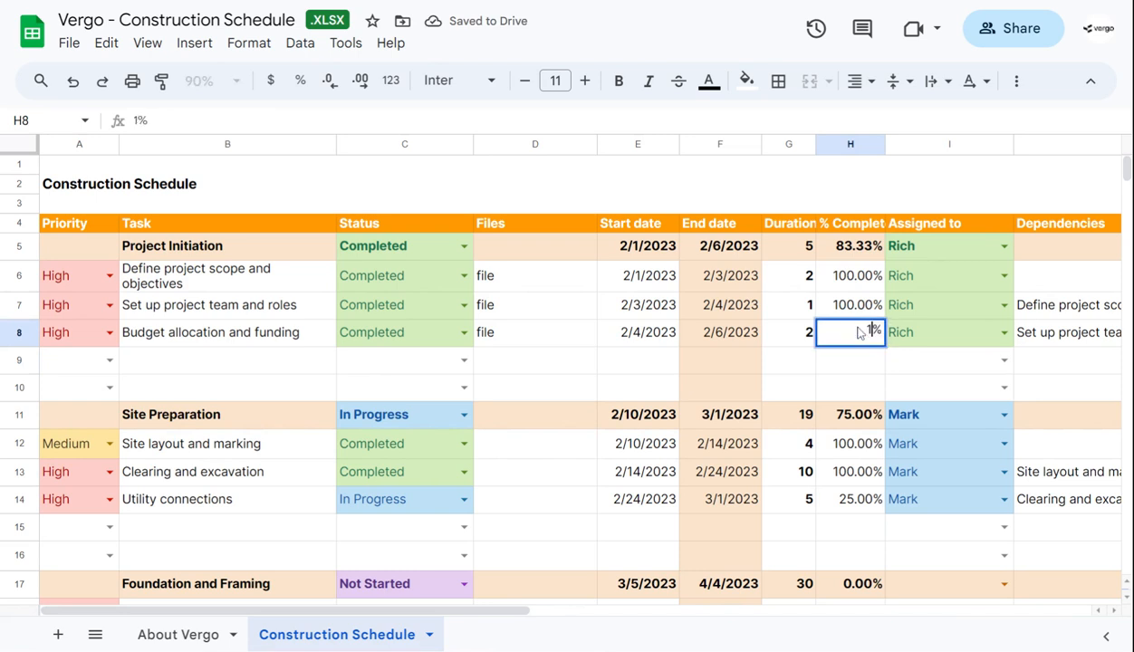
pyautogui.click(848, 278)
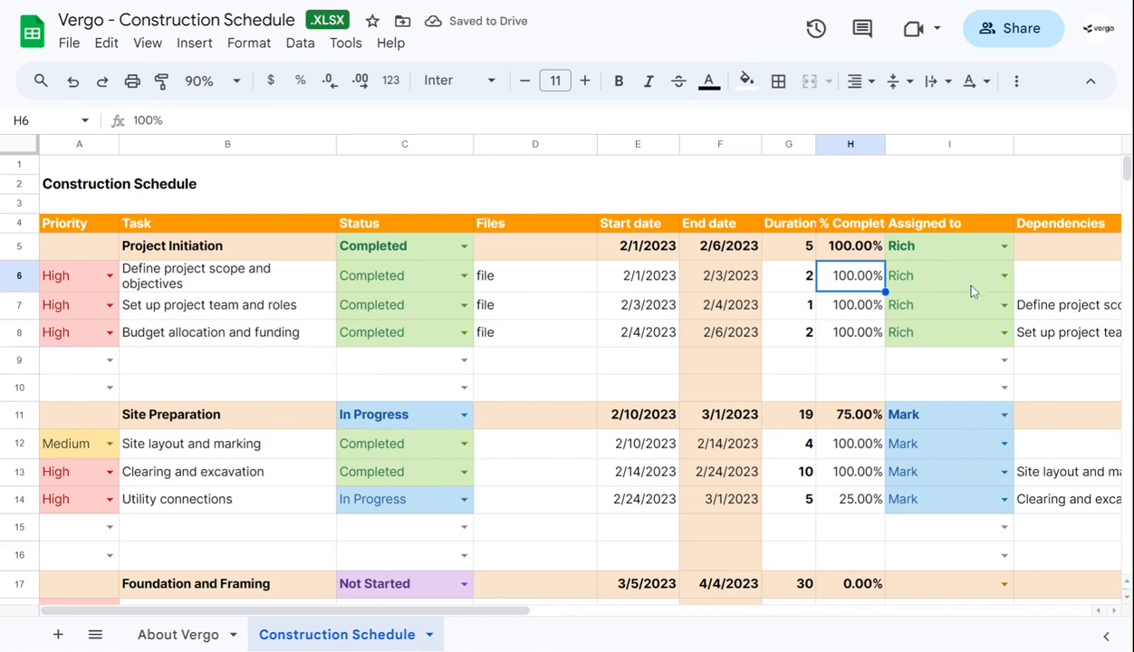
# Review the editable item list of the Assigned to dropdown for "Define project scope and objectives" and close the validation rules
pyautogui.hscroll(5, 969, 291)
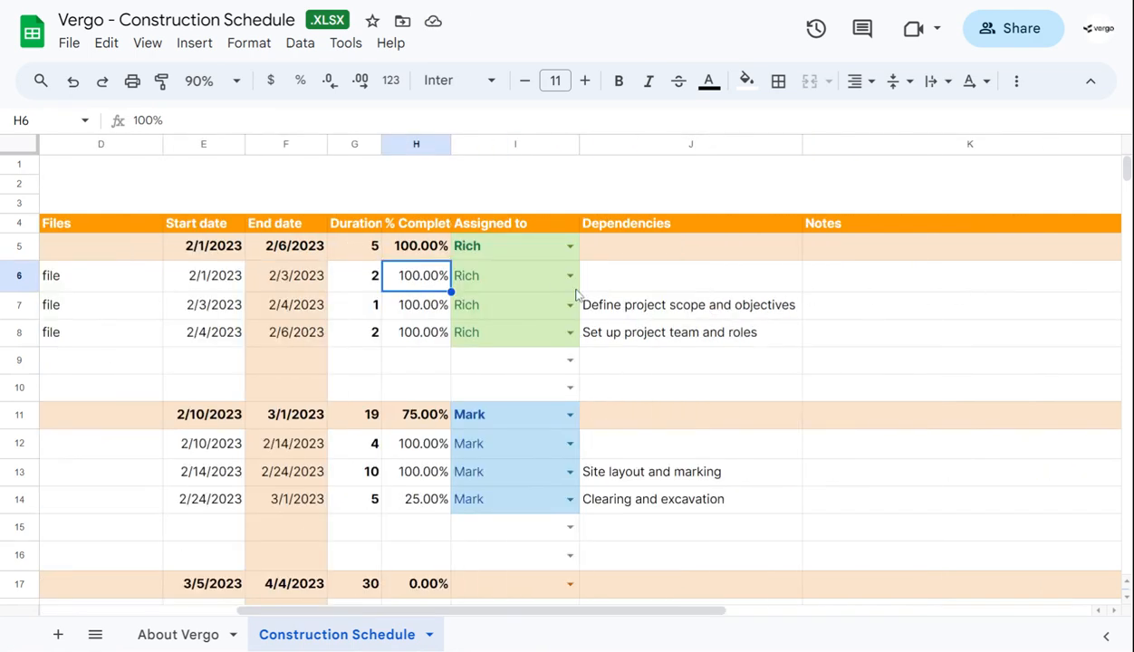
pyautogui.click(570, 276)
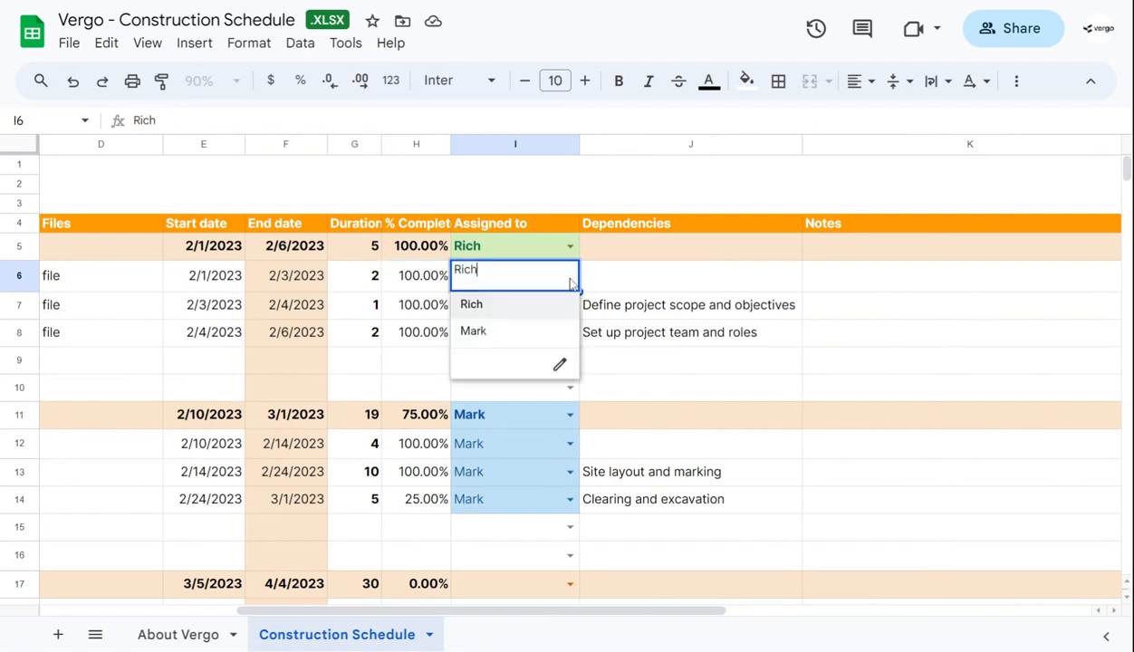
pyautogui.click(560, 366)
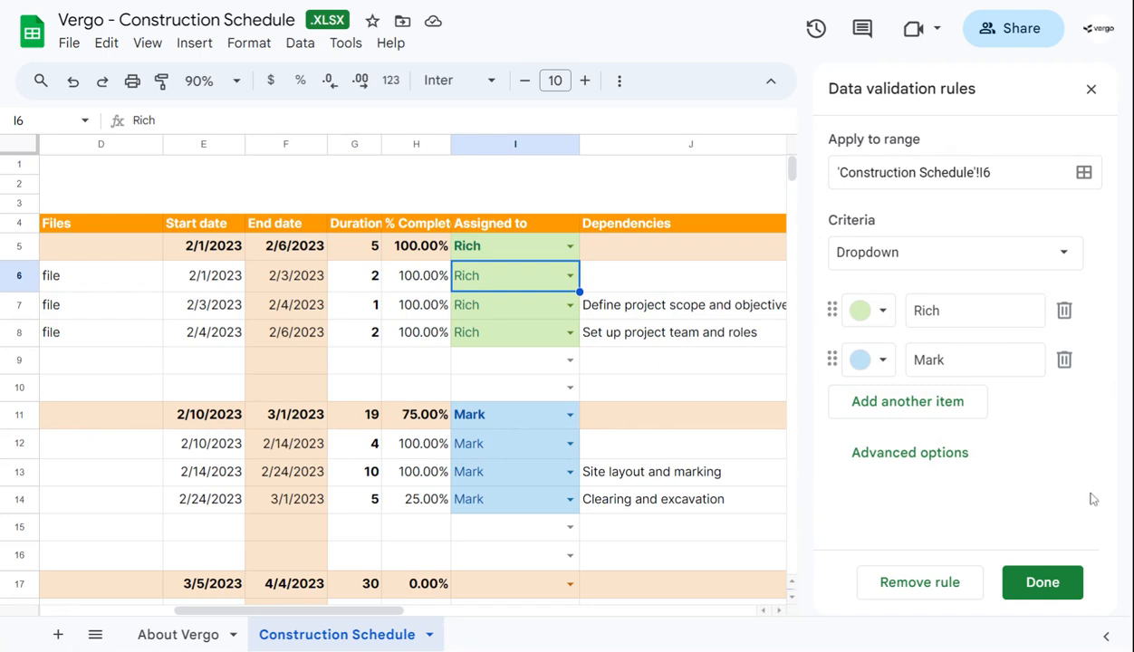
pyautogui.click(1047, 585)
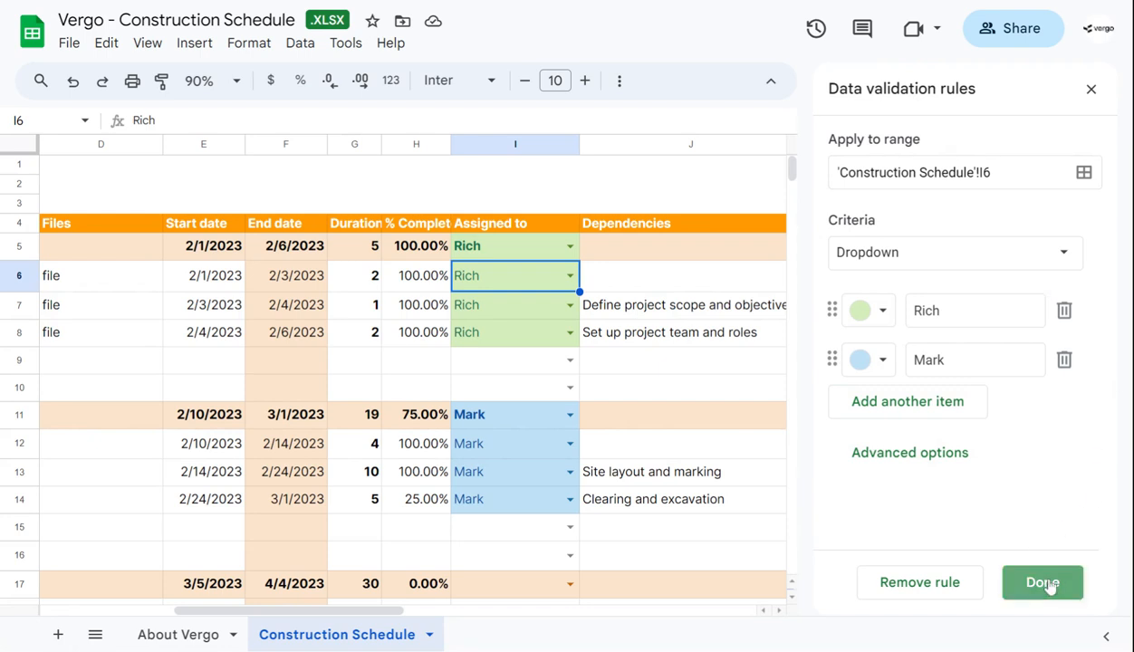
pyautogui.click(1091, 91)
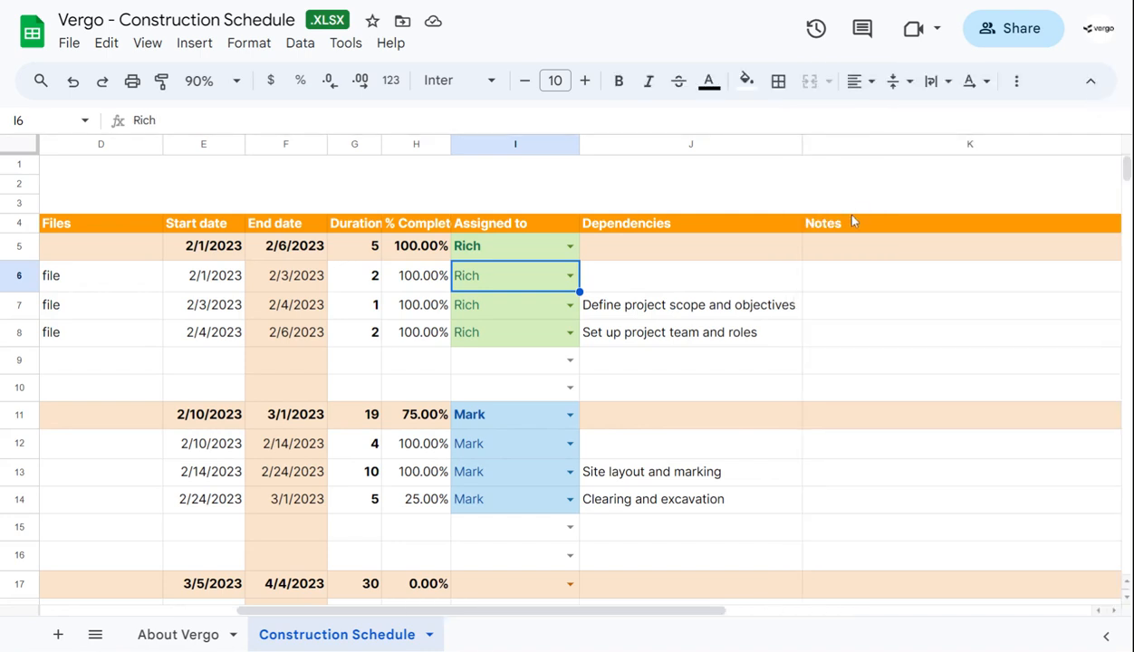
# Examine the Dependencies and Notes columns for the Project Initiation tasks
pyautogui.hscroll(2, 715, 290)
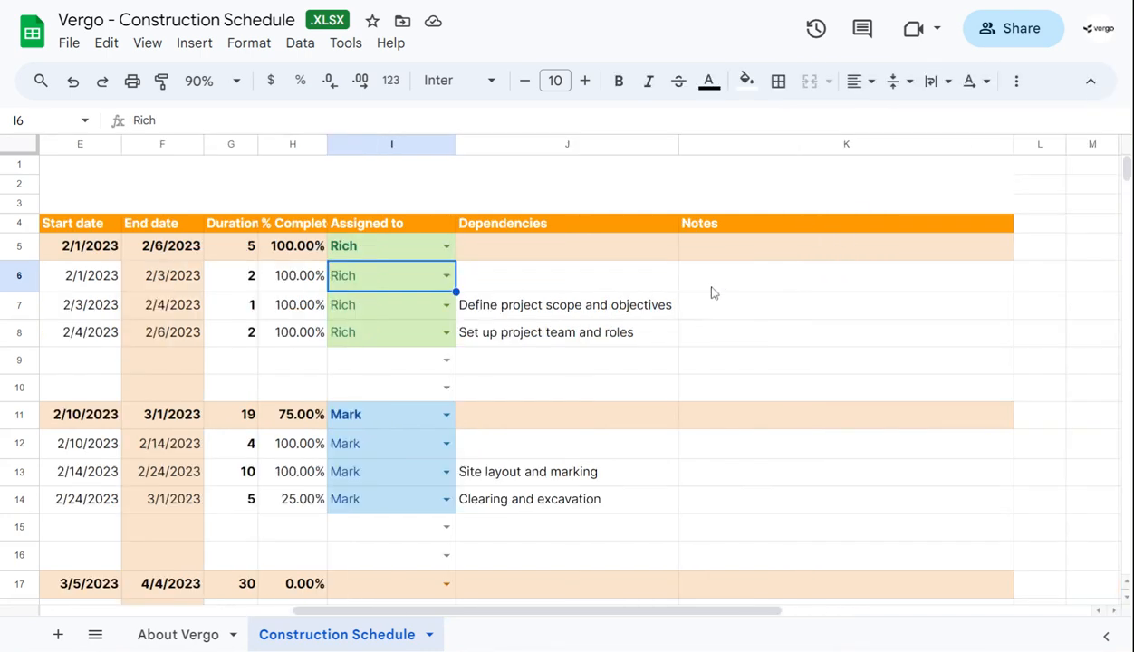
pyautogui.click(535, 242)
pyautogui.hscroll(-5, 410, 299)
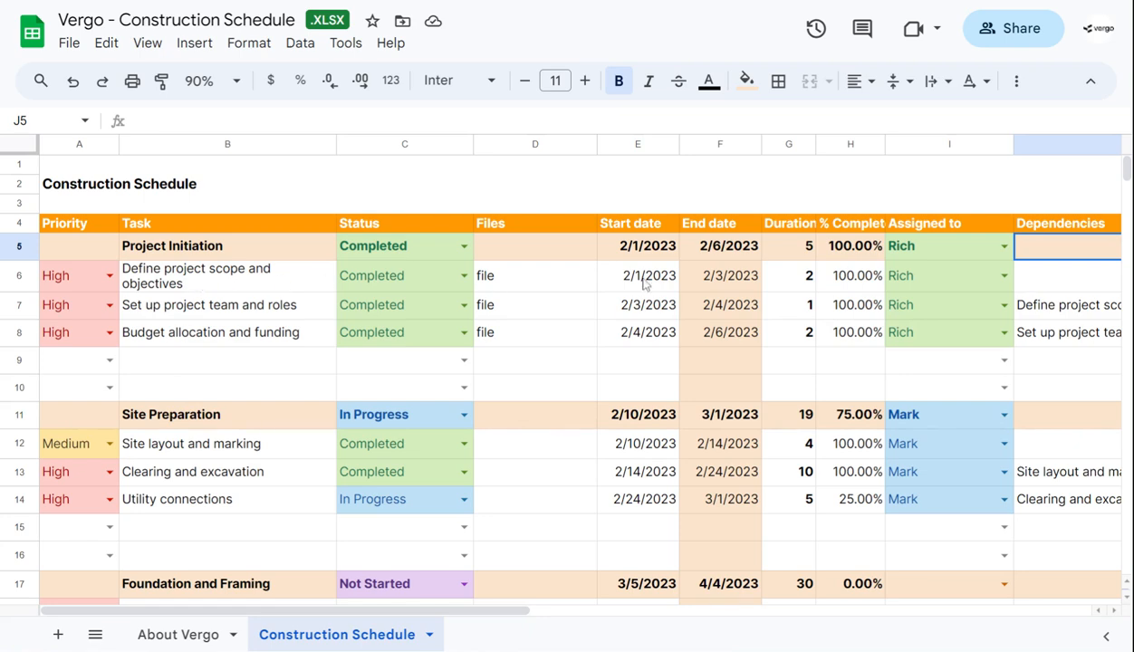
pyautogui.hscroll(3, 494, 285)
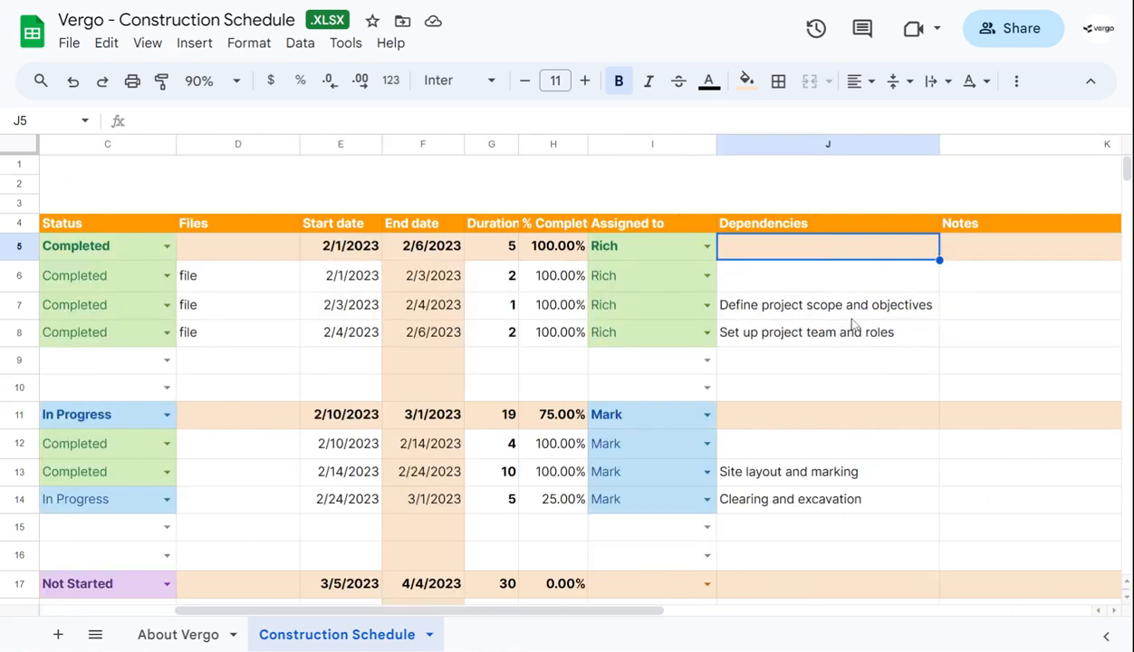
pyautogui.hscroll(2, 944, 313)
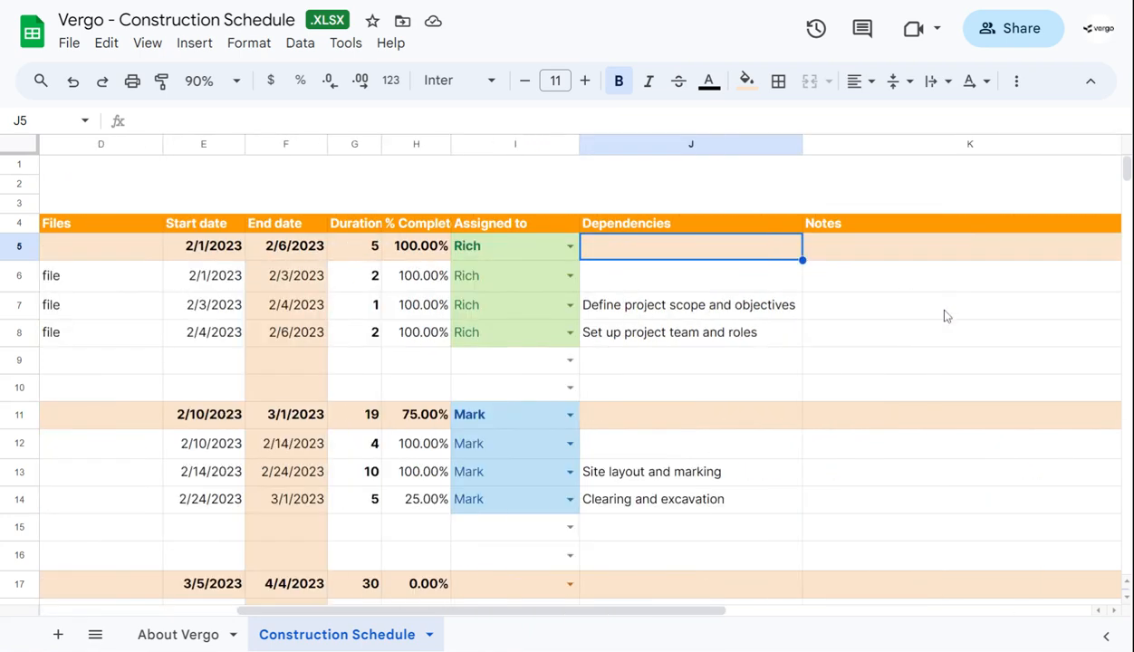
pyautogui.click(878, 312)
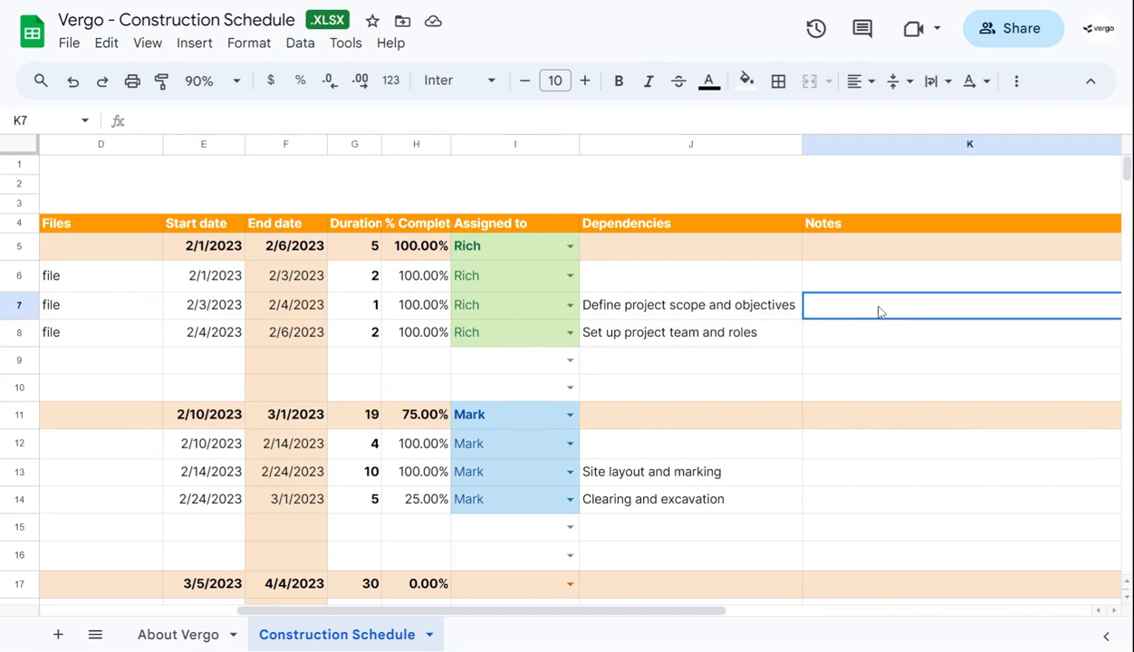
# Look through the remaining phases of the schedule, from Site Preparation down to Project Closeout
pyautogui.hscroll(-3, 531, 309)
pyautogui.scroll(-5, 534, 309)
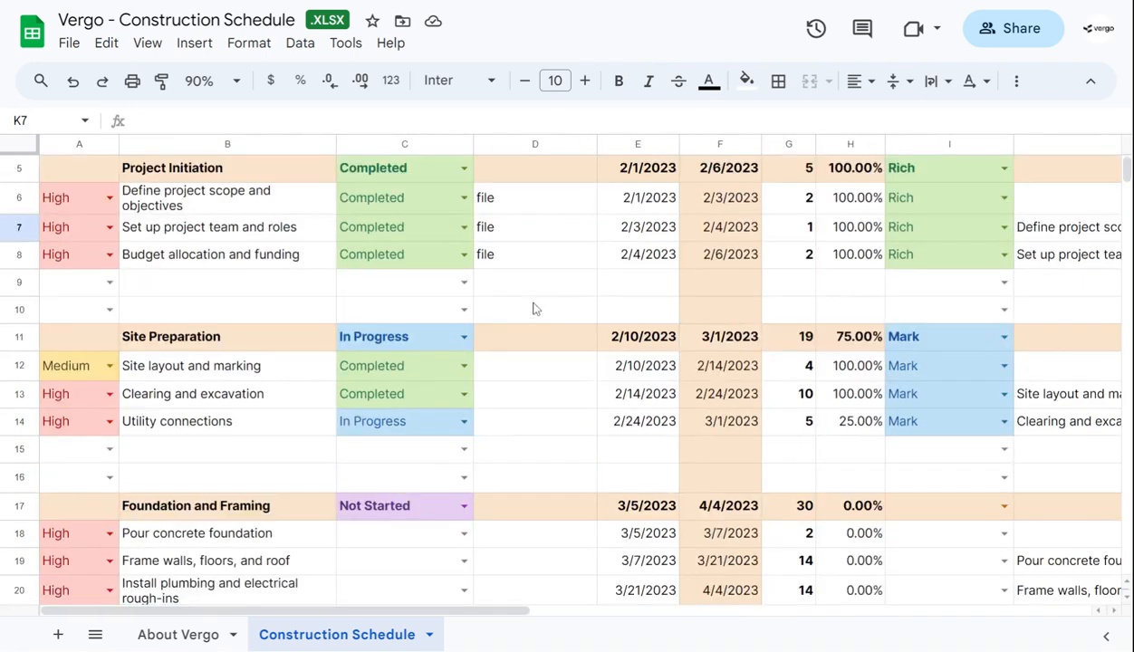
pyautogui.scroll(-1, 534, 309)
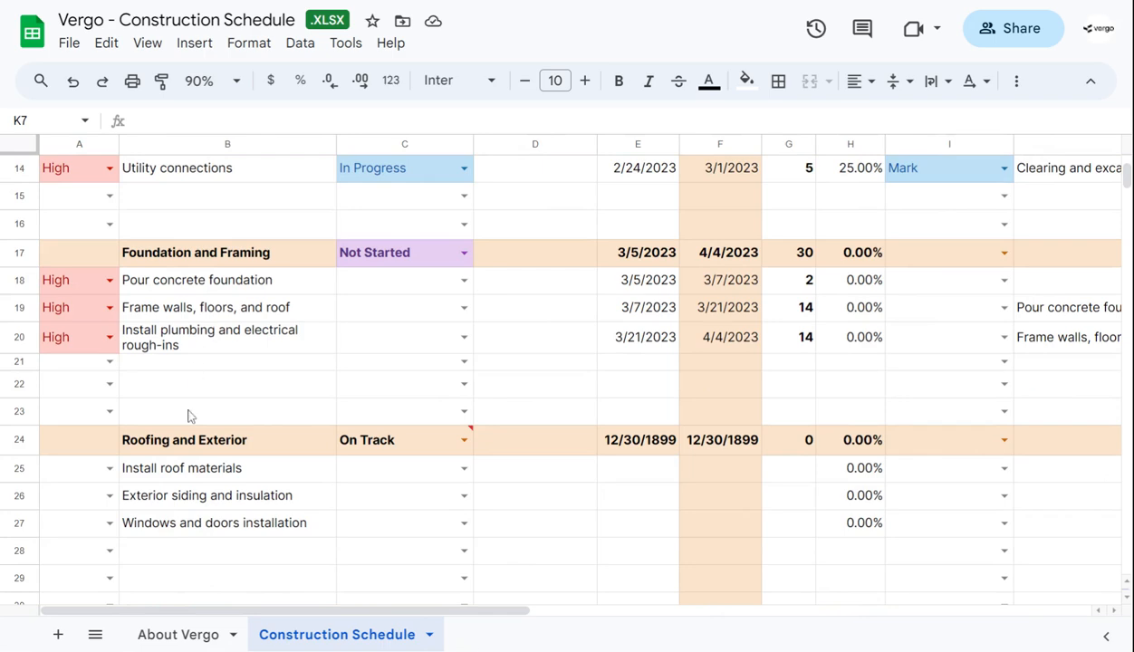
pyautogui.click(241, 440)
pyautogui.scroll(-4, 476, 405)
pyautogui.scroll(-3, 452, 408)
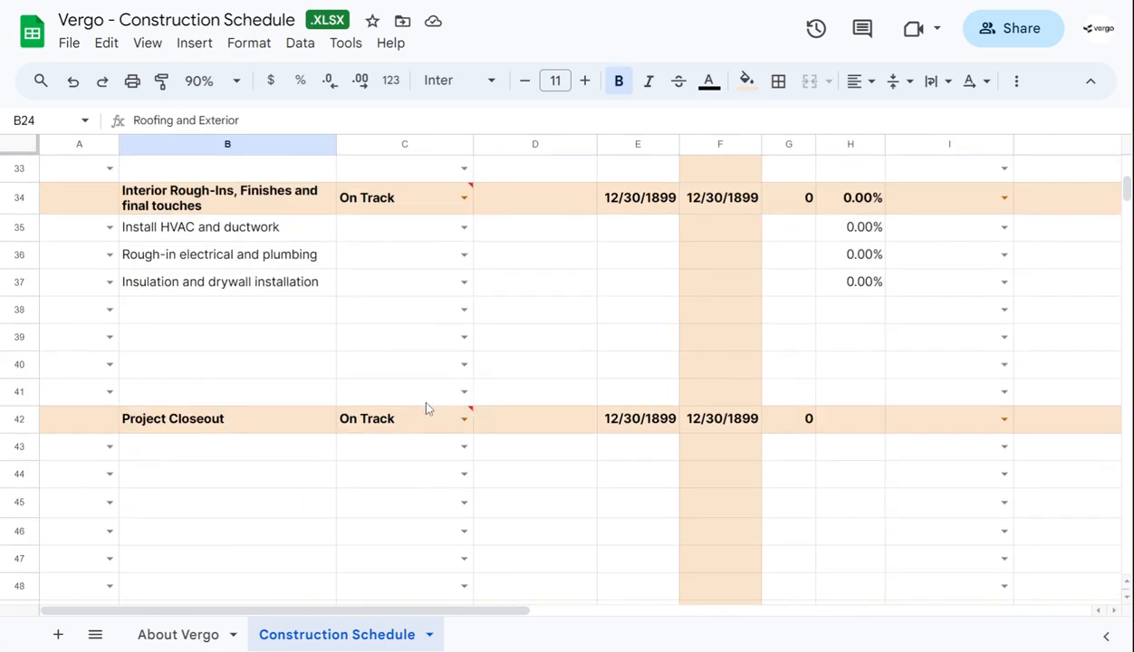
# Set the status of the "Interior Rough-Ins, Finishes and final touches" phase to Not Started
pyautogui.scroll(2, 363, 404)
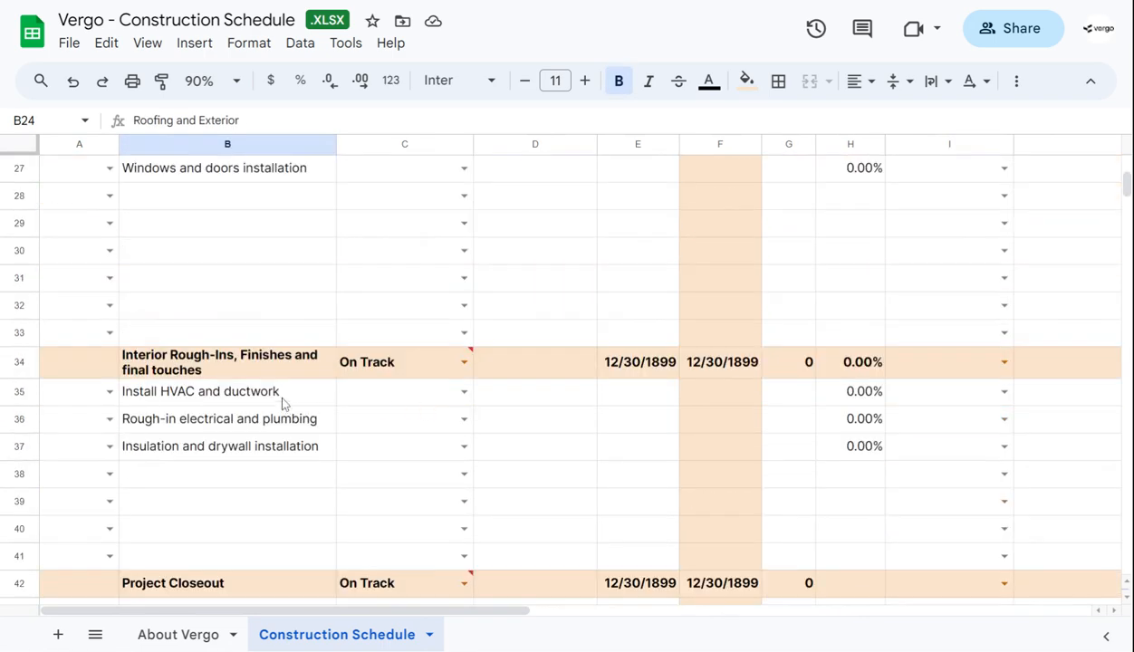
pyautogui.click(463, 361)
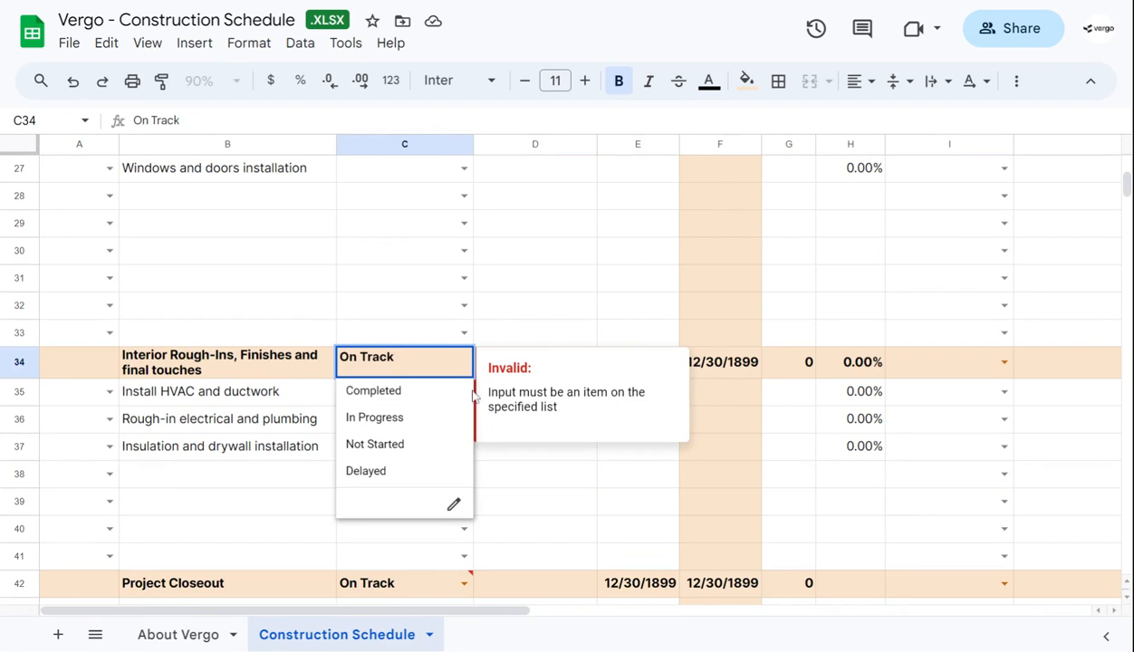
pyautogui.click(543, 310)
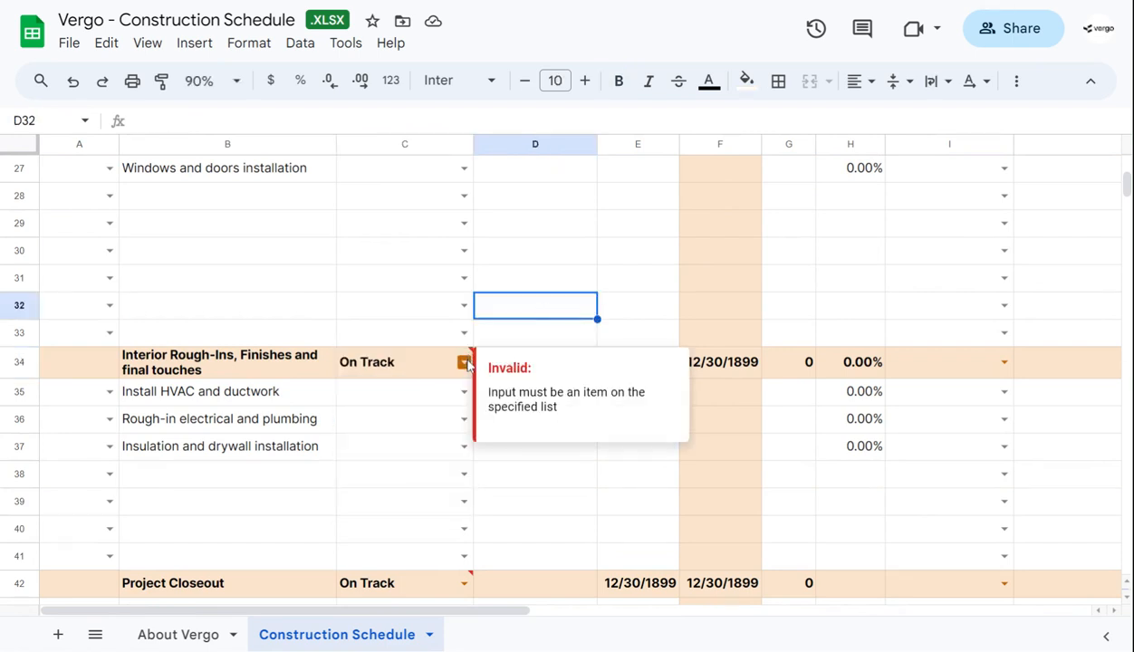
pyautogui.click(466, 363)
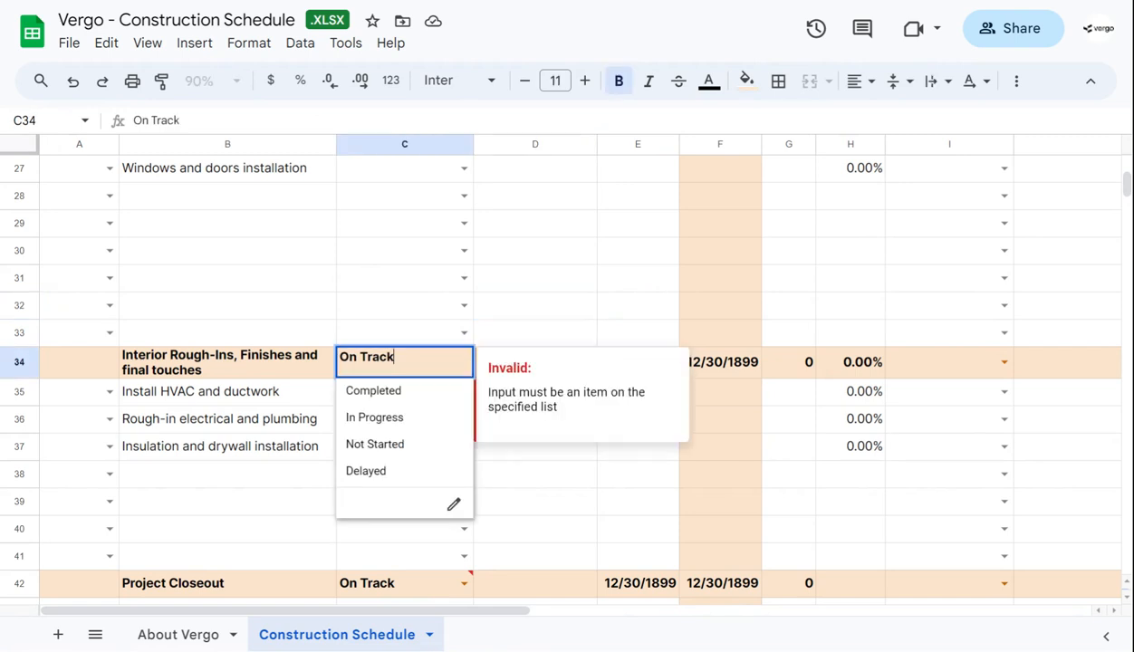
pyautogui.click(409, 444)
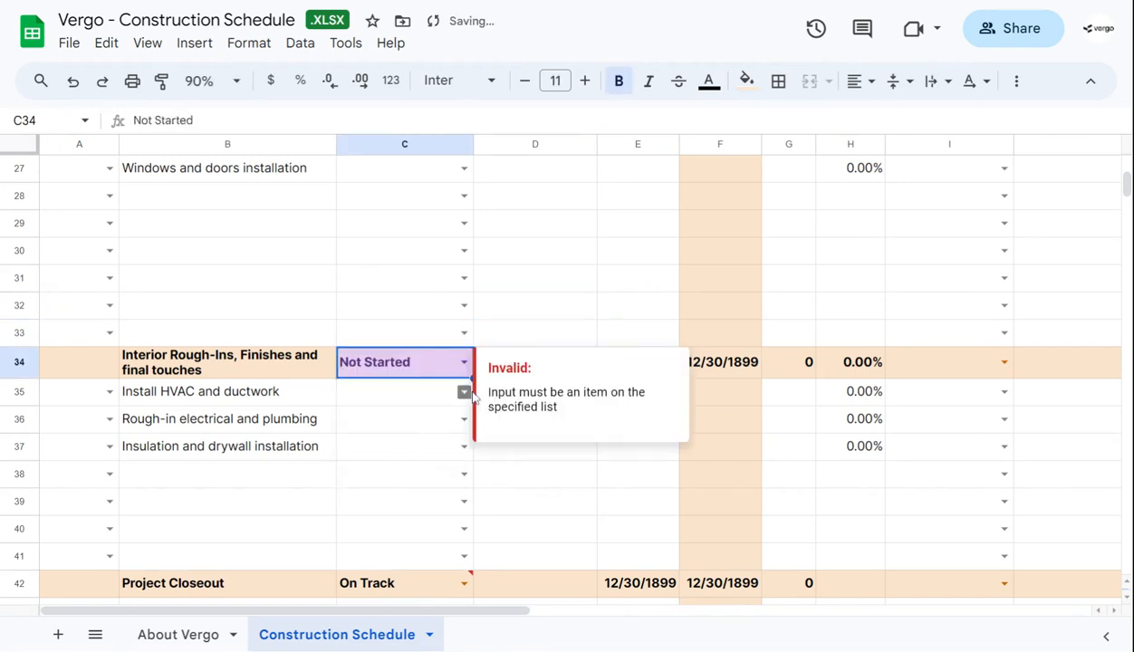
# Set the status of the Project Closeout phase to Not Started
pyautogui.click(463, 582)
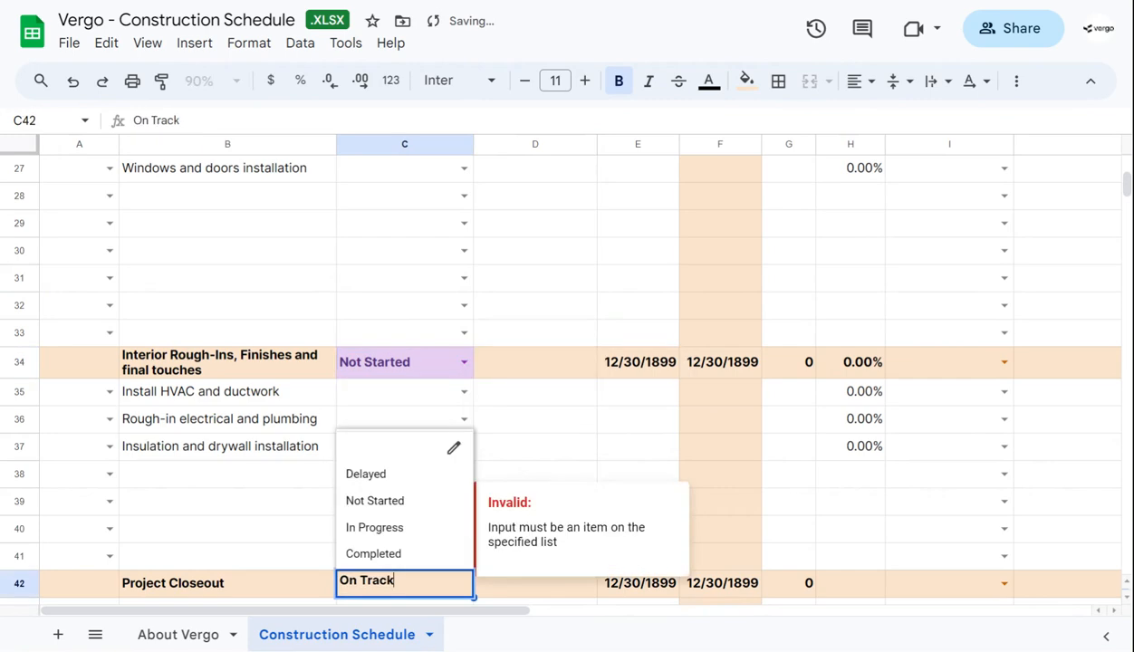
pyautogui.click(417, 514)
pyautogui.scroll(-2, 493, 371)
pyautogui.scroll(9, 470, 390)
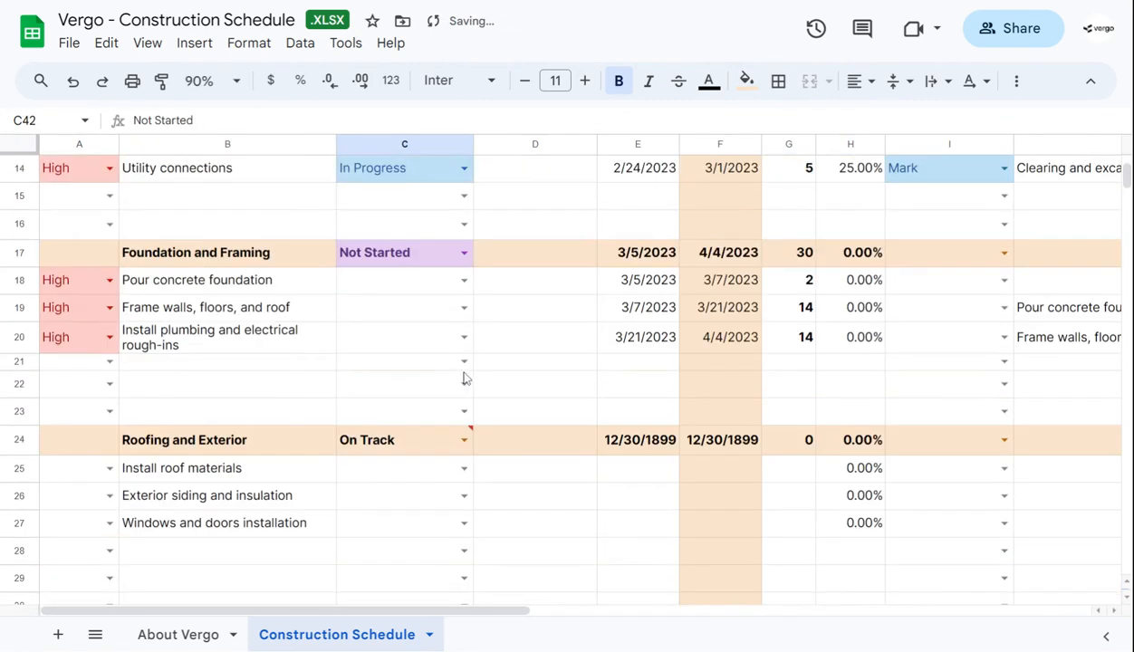